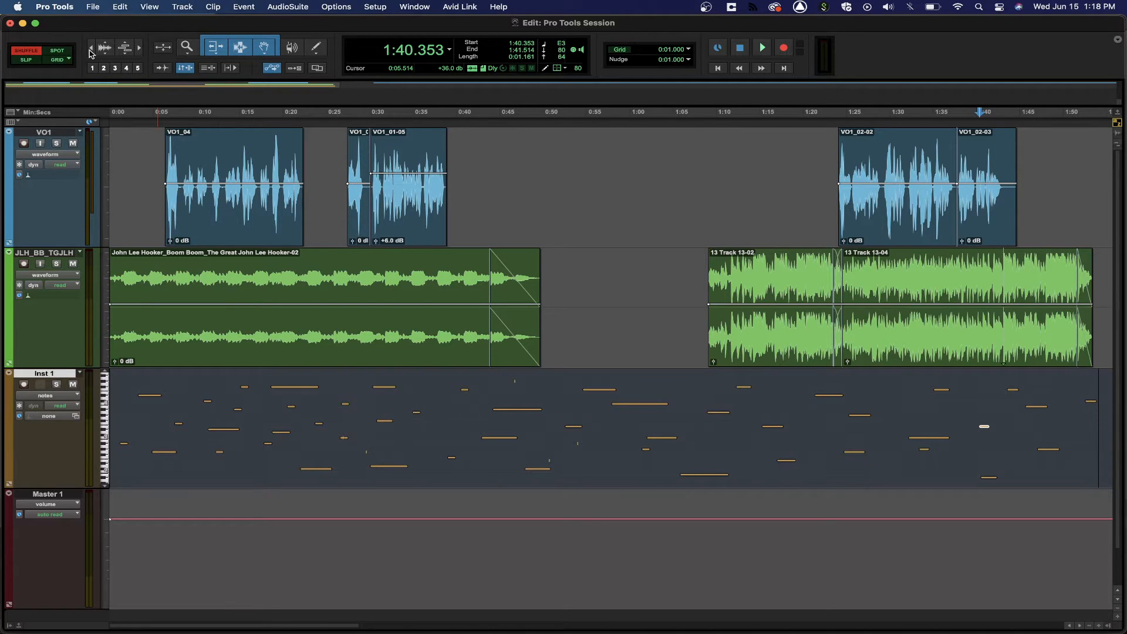
Zoom the timeline out horizontally, zoom in closely around the selected Inst 1 note, and zoom back out to a medium view.
left_click(92, 49)
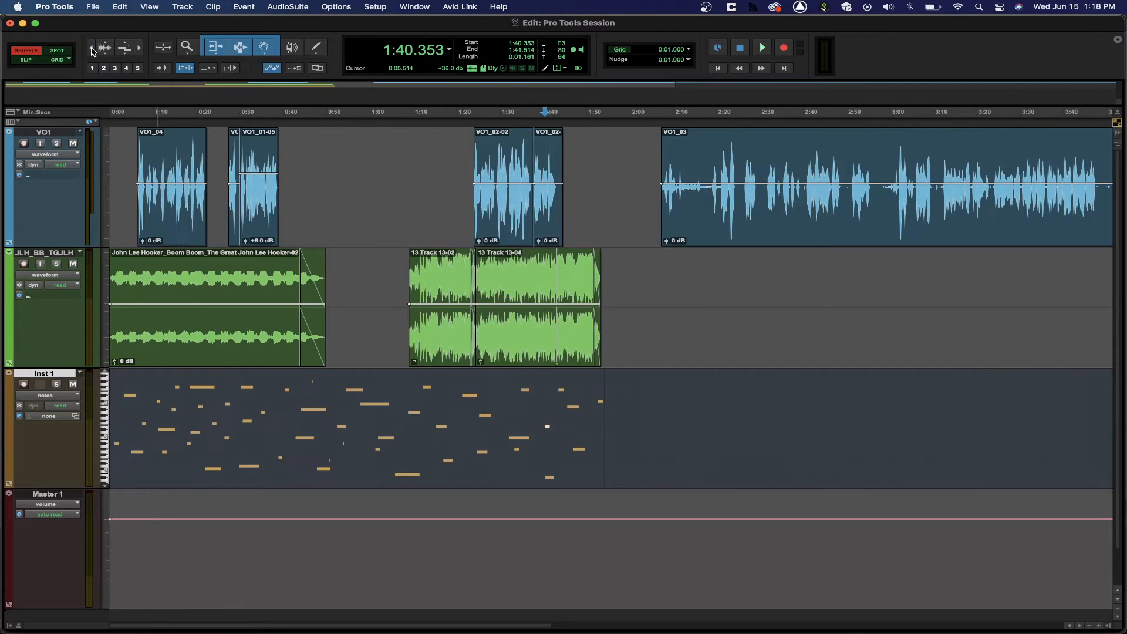
left_click(91, 48)
left_click(141, 49)
left_click(140, 49)
left_click(141, 49)
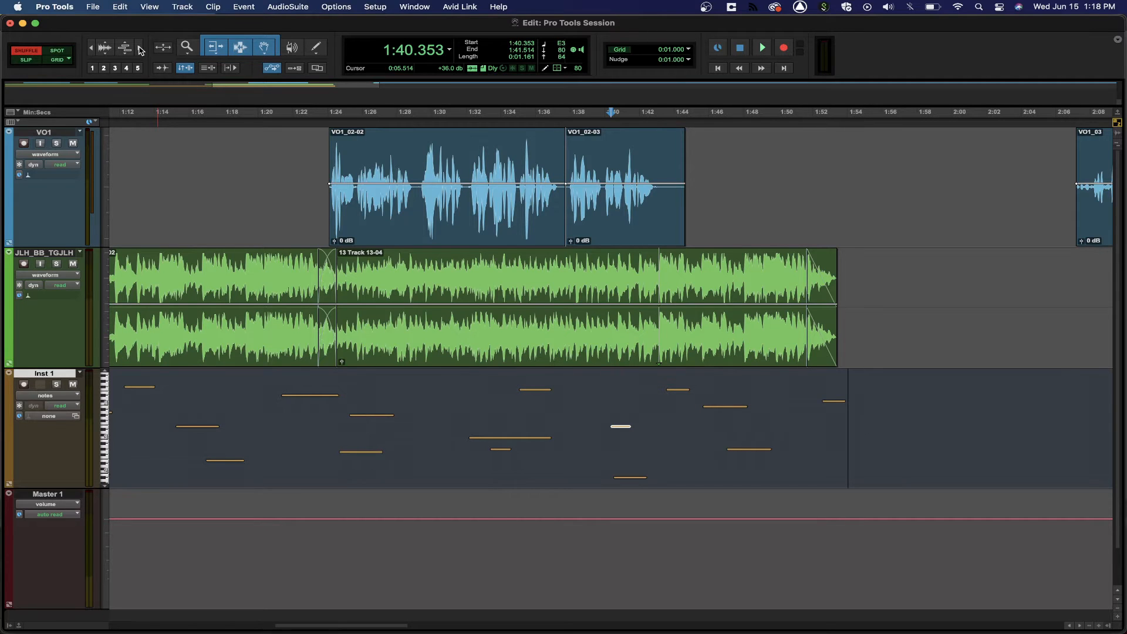
left_click(141, 49)
left_click(140, 49)
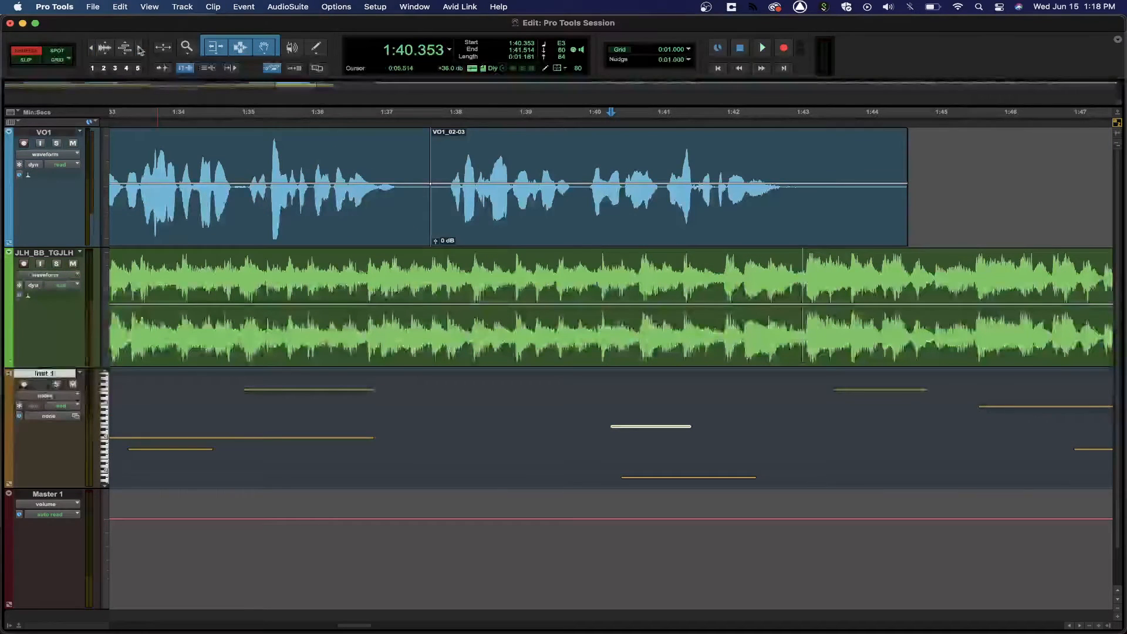
left_click(92, 50)
left_click(92, 50)
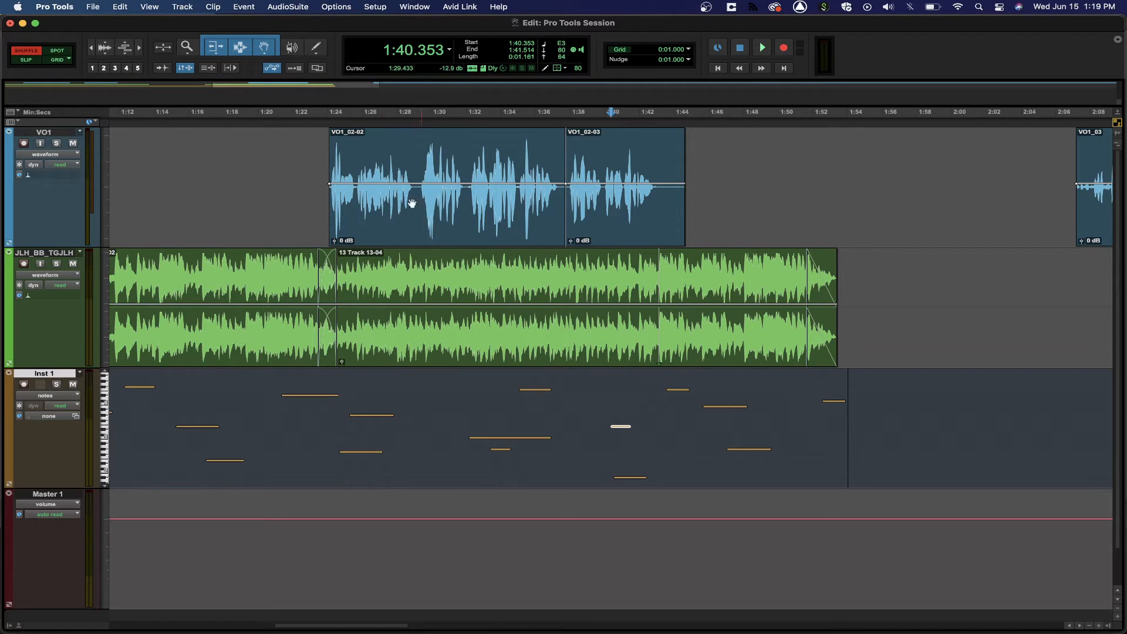
Enlarge the audio waveforms vertically and reduce them to normal height, repeating this to compare the audio zoom levels.
left_click(106, 47)
left_click(106, 47)
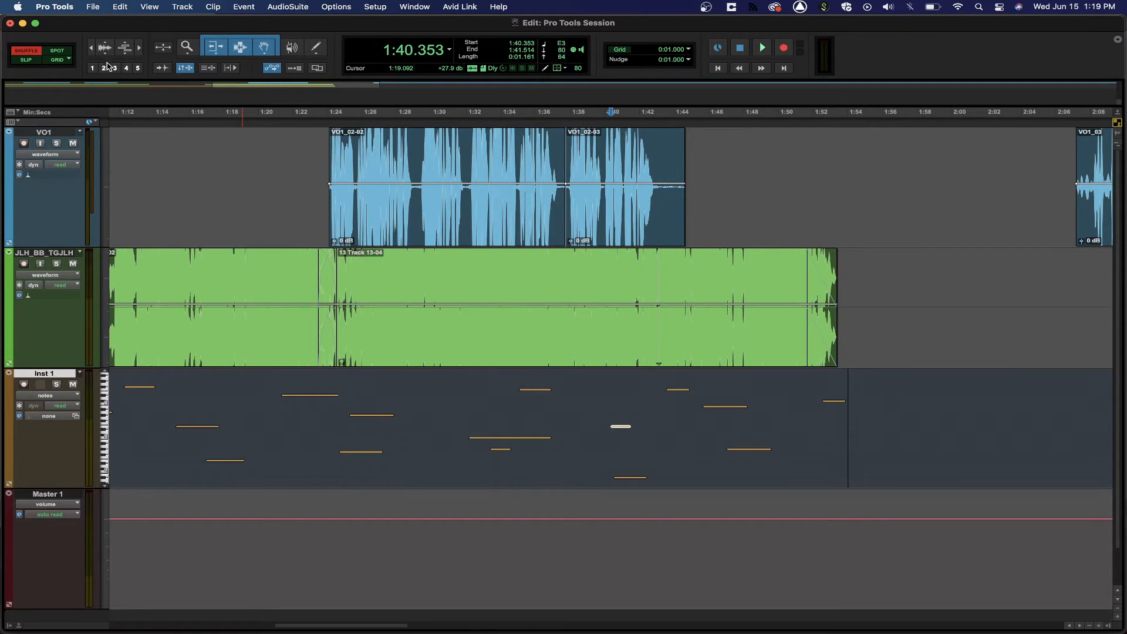
left_click(104, 56)
left_click(105, 56)
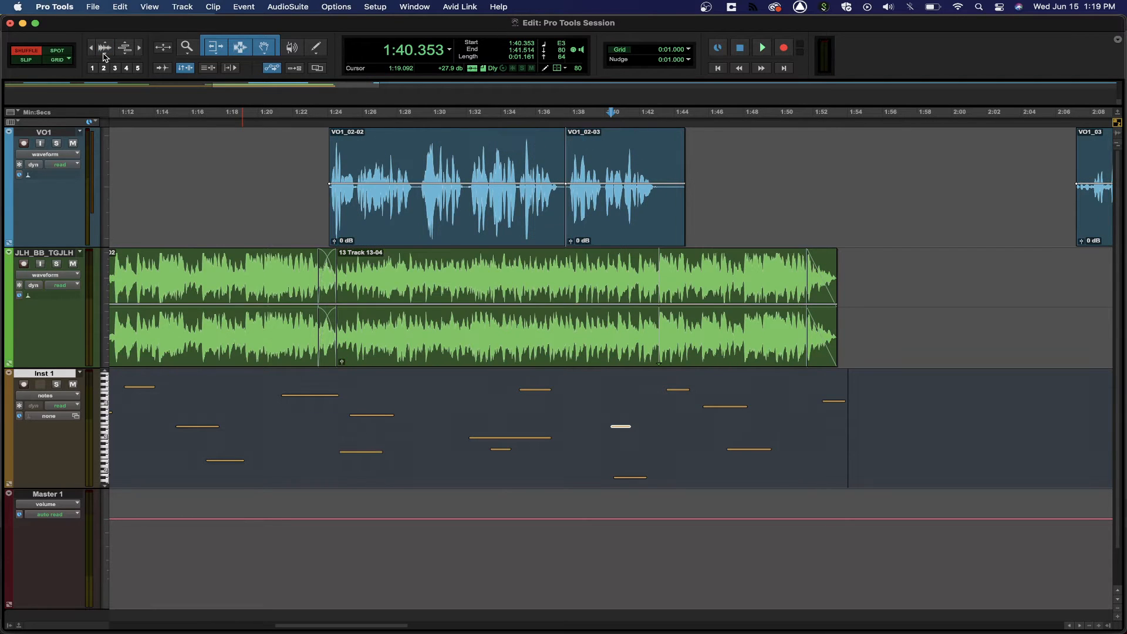
left_click(104, 57)
left_click(106, 47)
left_click(106, 46)
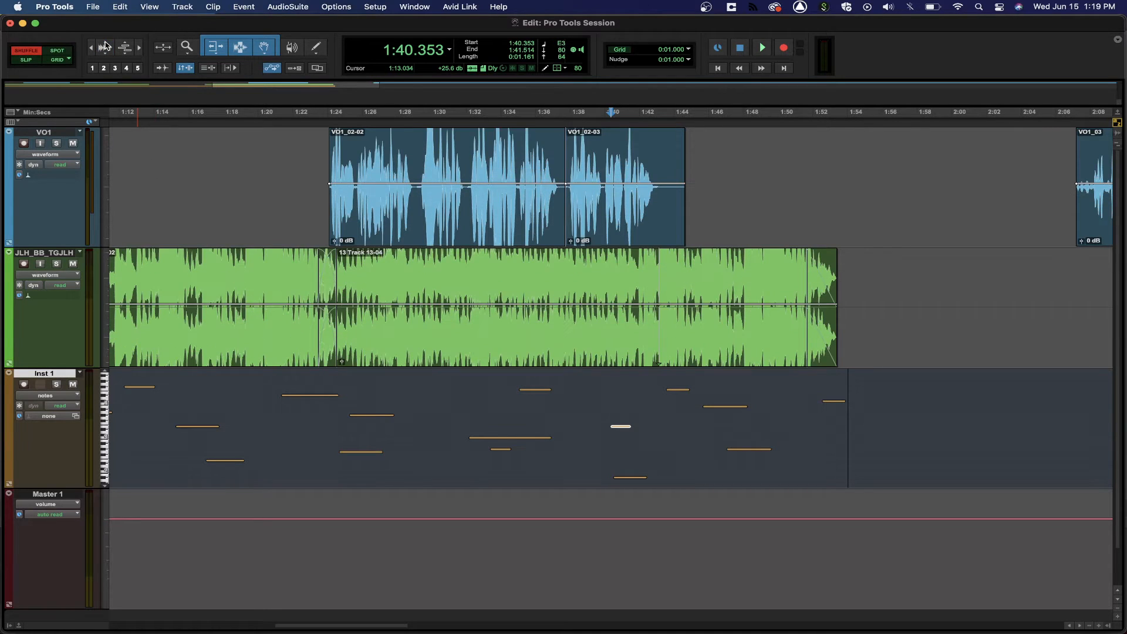
left_click(106, 46)
left_click(105, 53)
left_click(106, 53)
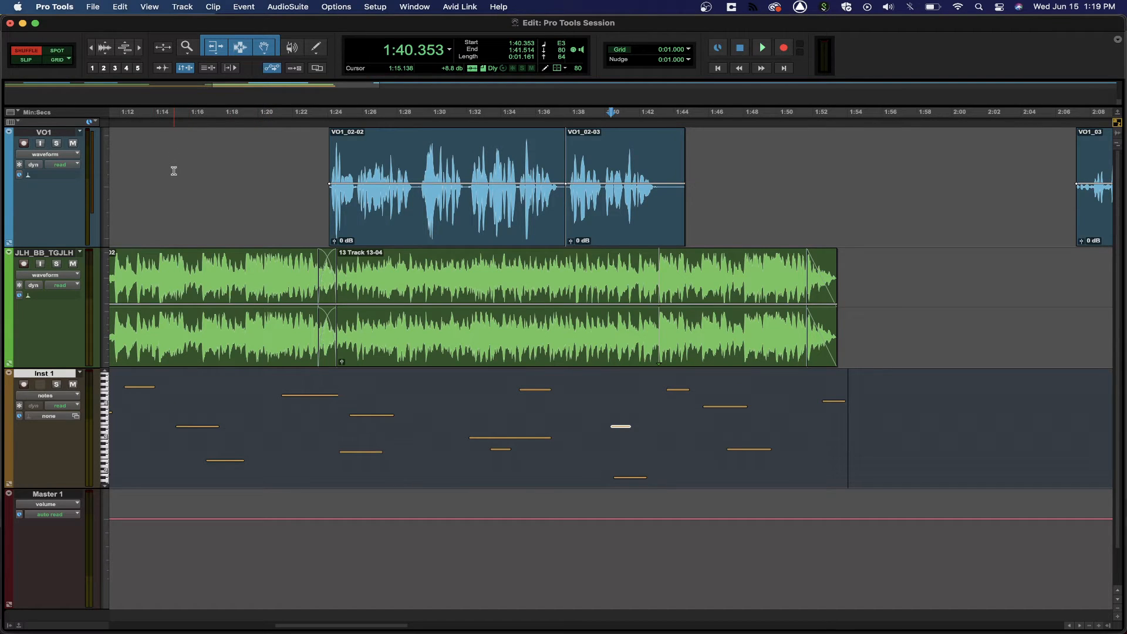
left_click(105, 52)
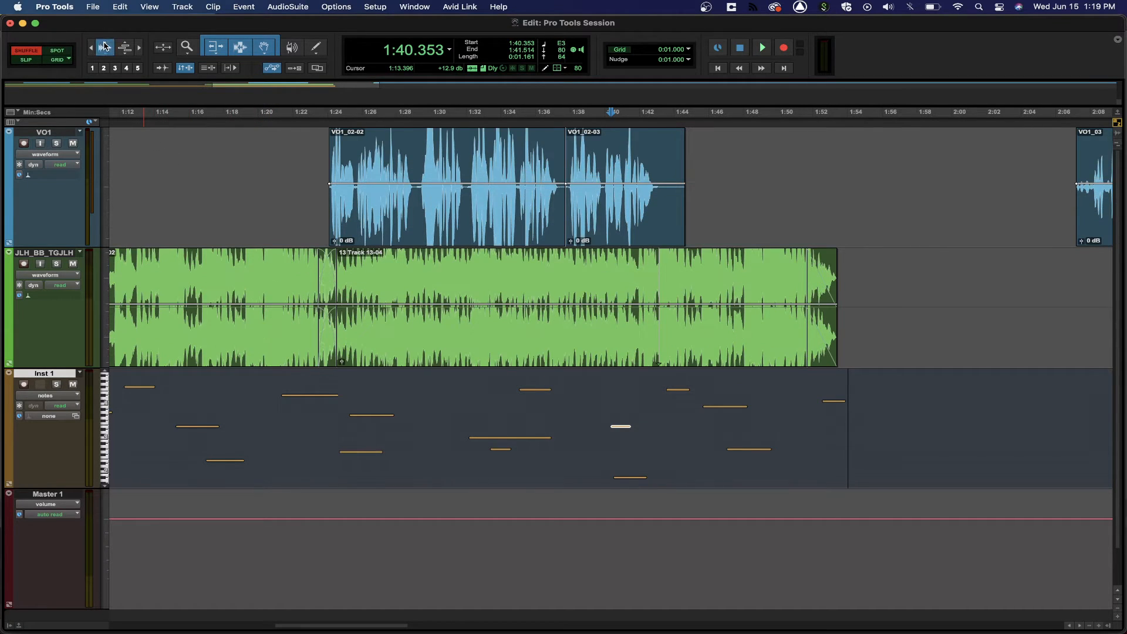
left_click(105, 53)
left_click(106, 54)
left_click(107, 54)
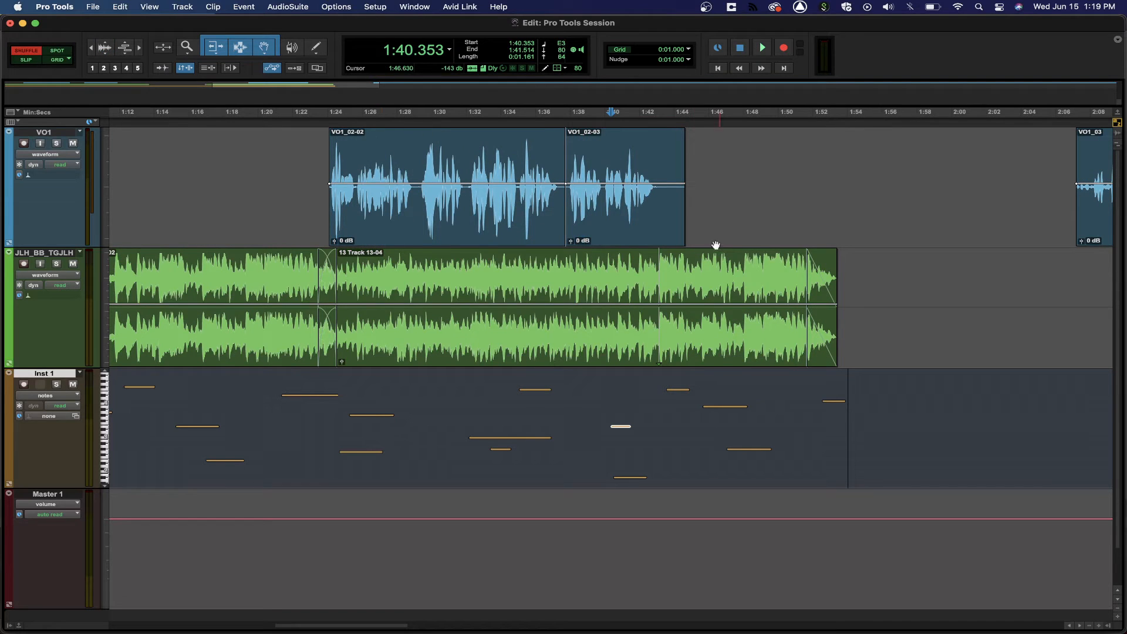
Place the edit cursor at 1:42.884, where the speech fades out in VO1_02-03, and zoom in horizontally around it.
left_click(667, 168)
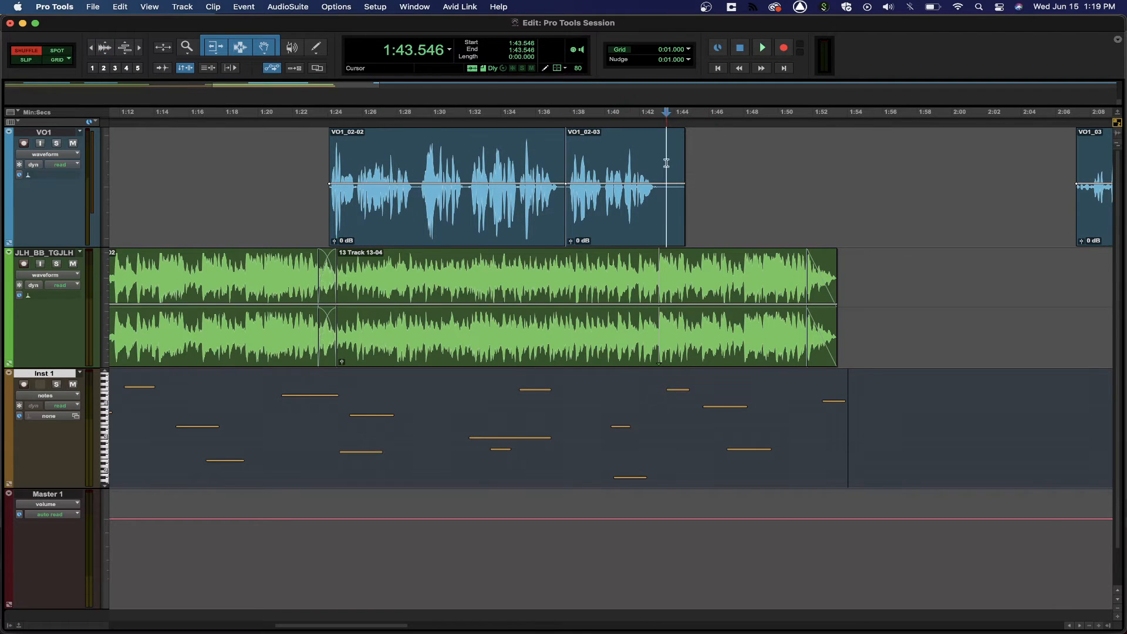
left_click(140, 51)
left_click(140, 50)
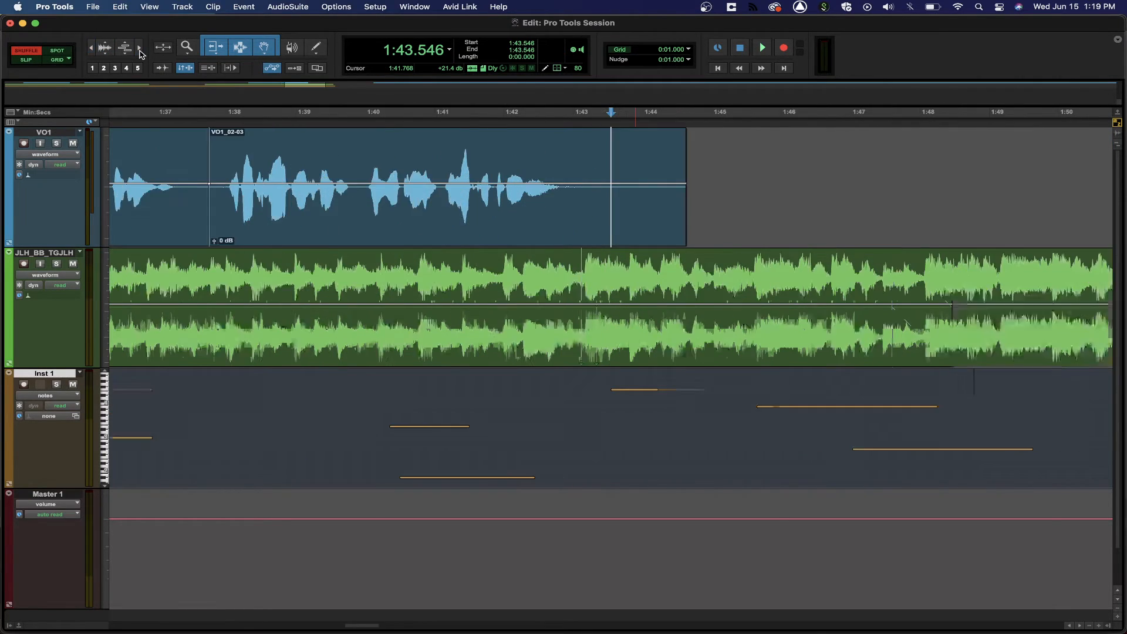
left_click(141, 51)
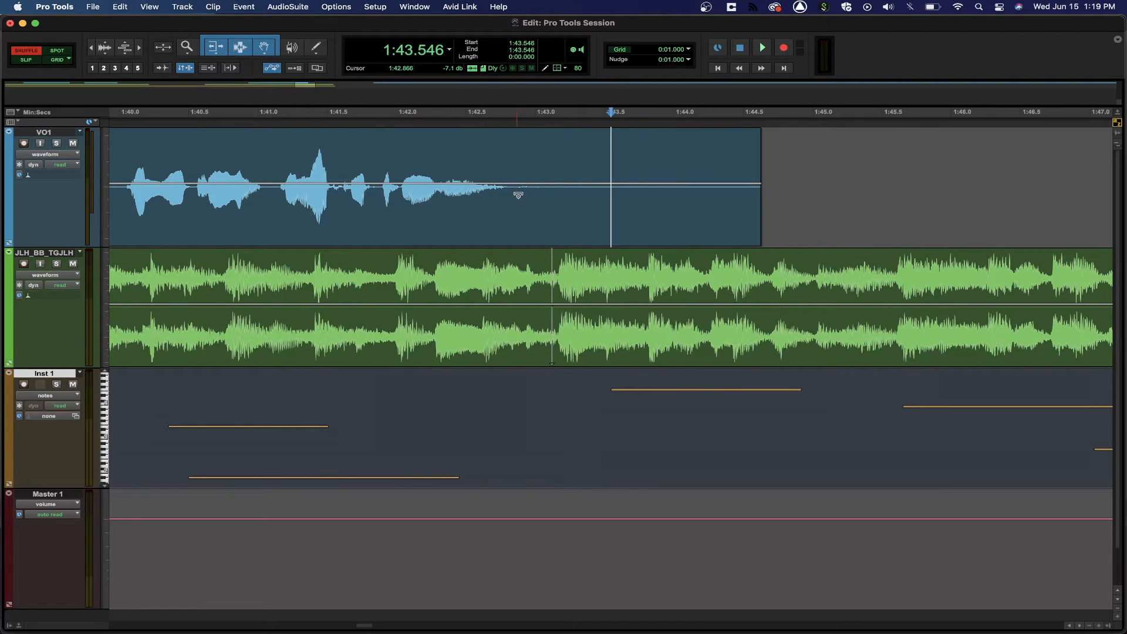
left_click(519, 160)
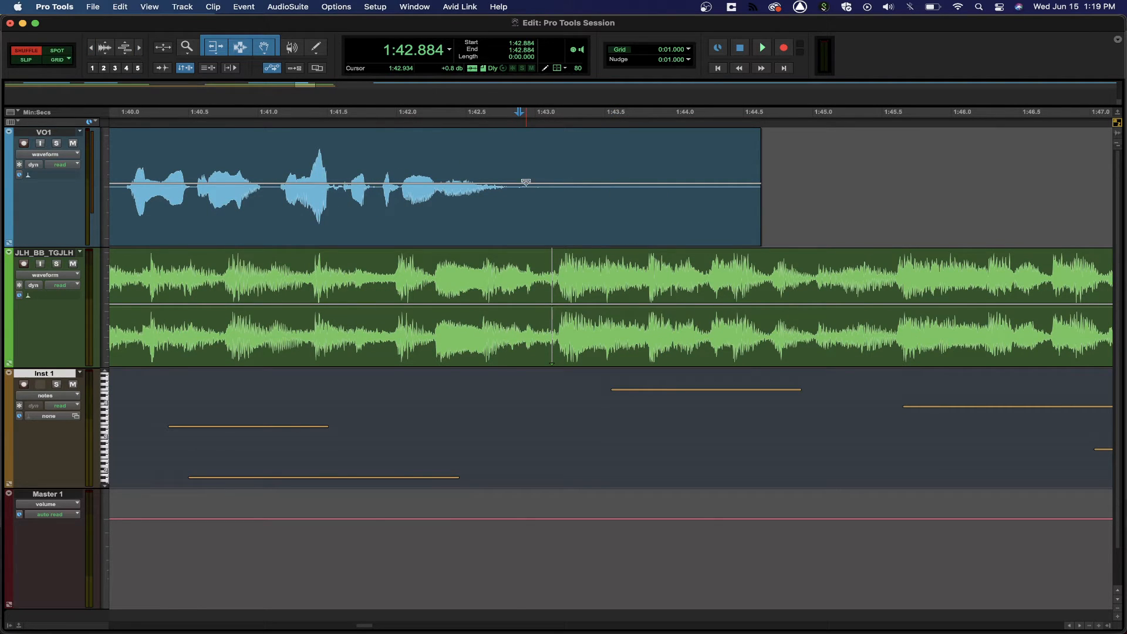
left_click(141, 50)
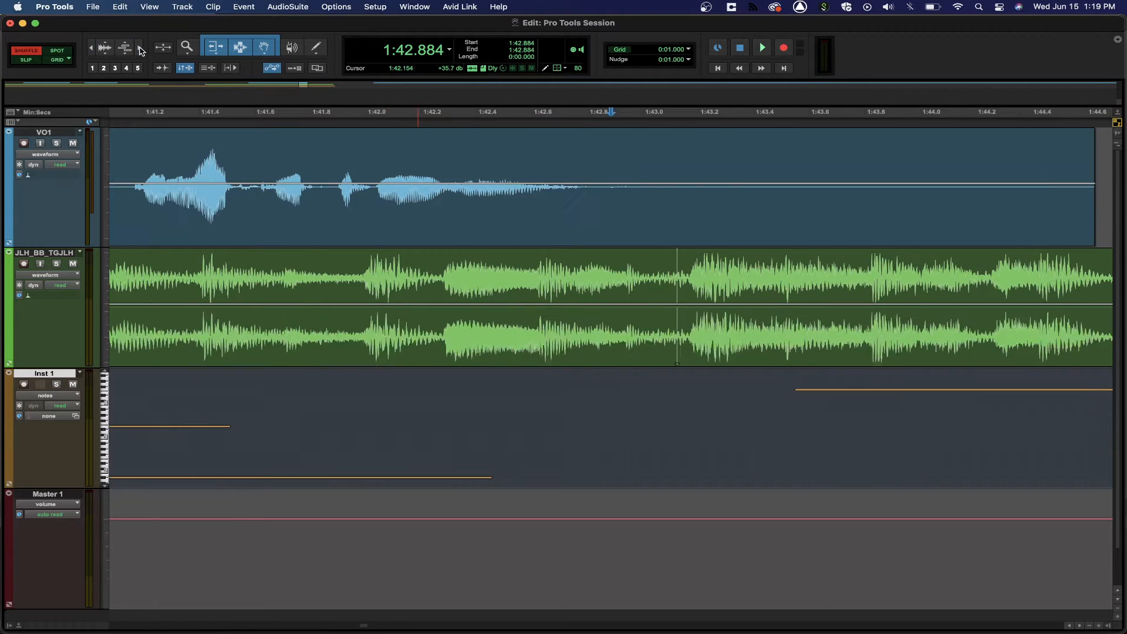
Magnify the audio waveforms vertically to examine the quiet tail at the end of the VO1_02-03 clip.
left_click(106, 48)
left_click(106, 48)
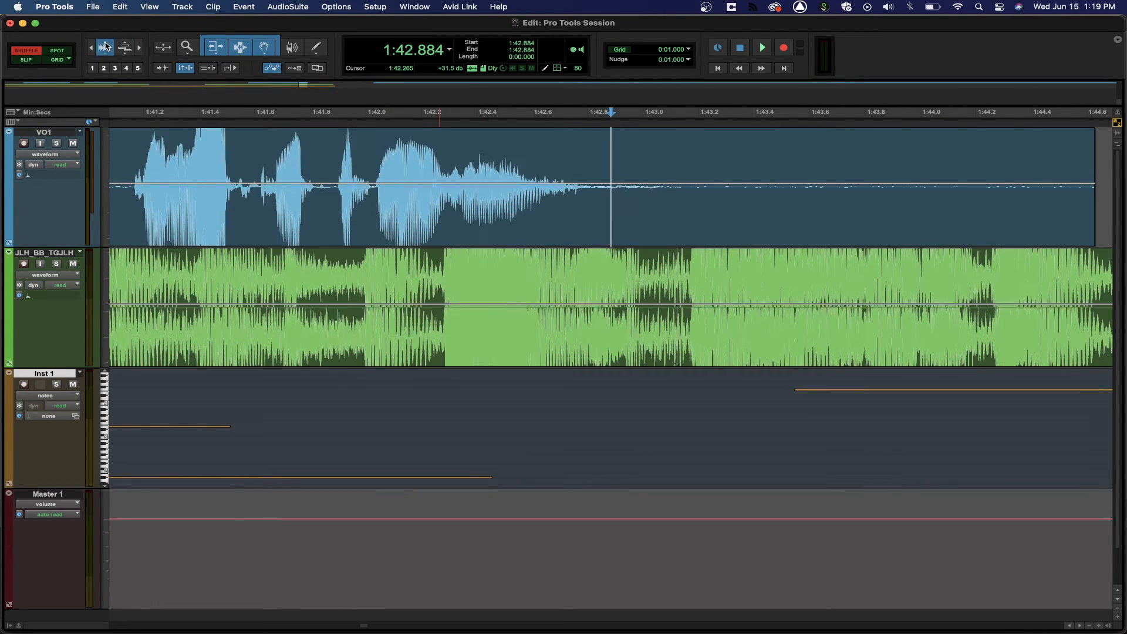
left_click(106, 48)
left_click(106, 47)
left_click(105, 47)
left_click(106, 47)
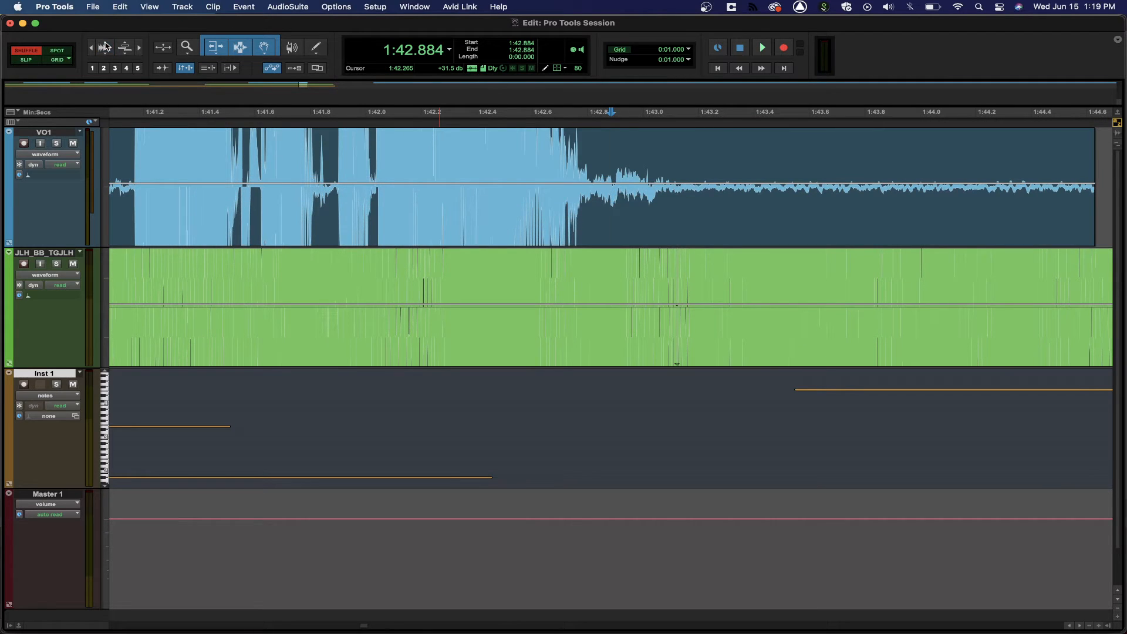
left_click(106, 47)
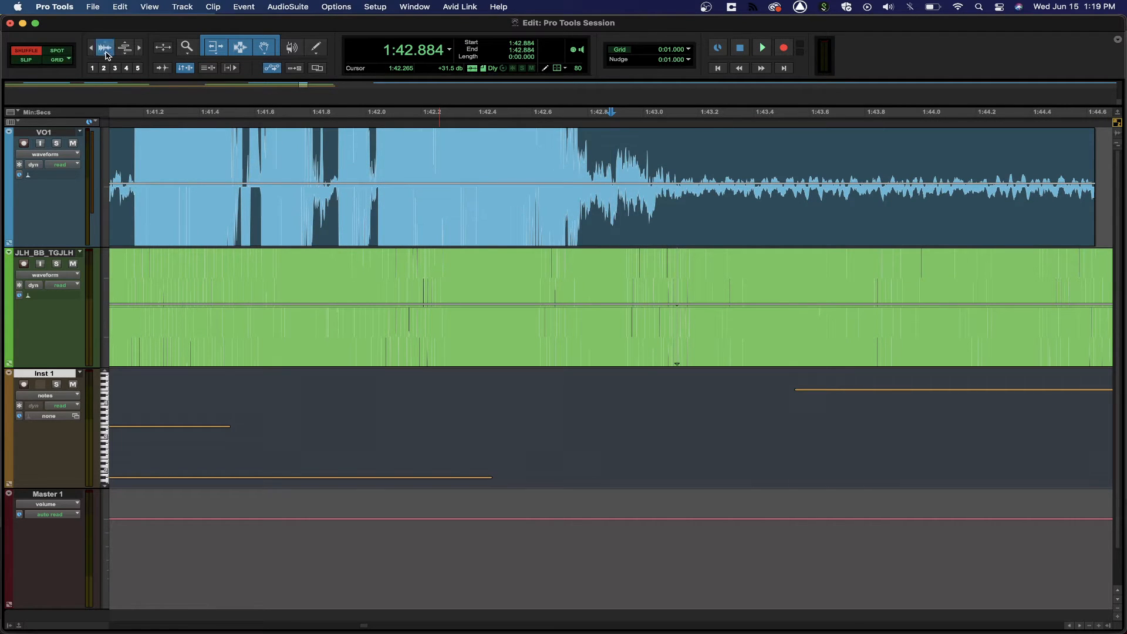
Reduce the vertical audio zoom until the waveforms are back at their normal height.
left_click(107, 55)
left_click(108, 55)
left_click(107, 55)
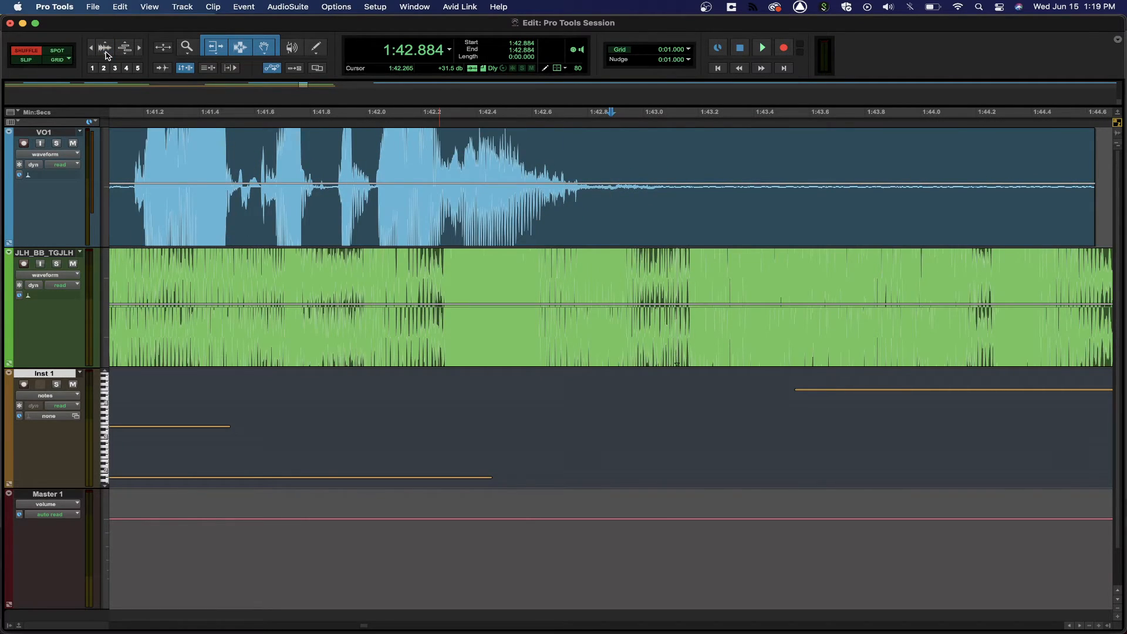
left_click(108, 56)
left_click(108, 55)
left_click(107, 55)
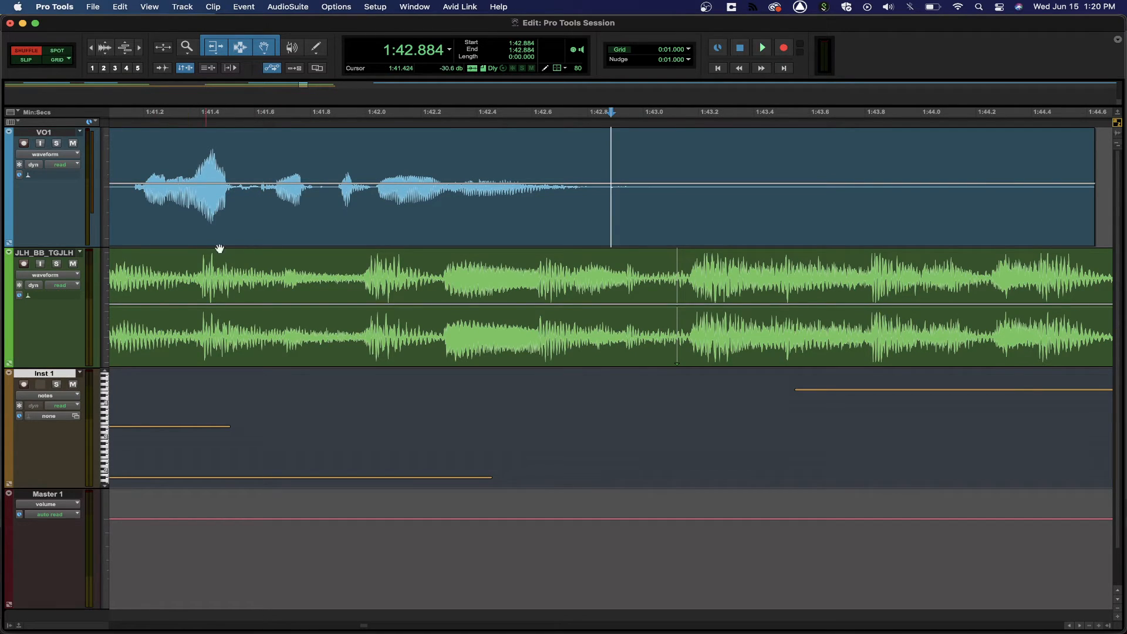
Zoom the timeline out horizontally until the neighbouring clips on the VO1 and music tracks are in view.
left_click(91, 48)
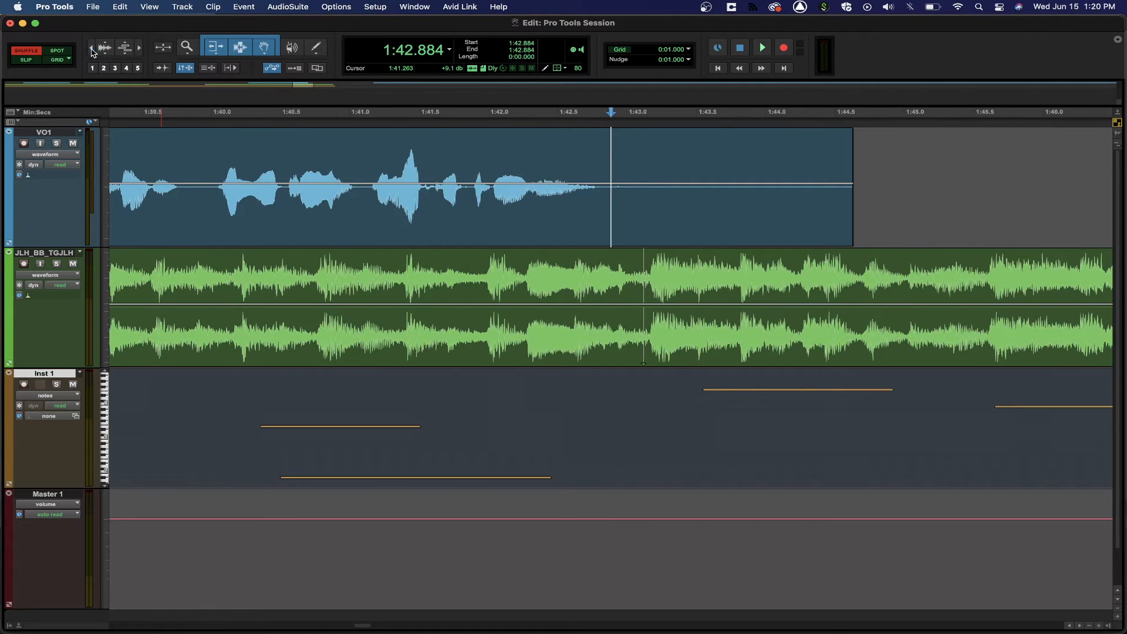
left_click(92, 48)
left_click(91, 48)
left_click(91, 49)
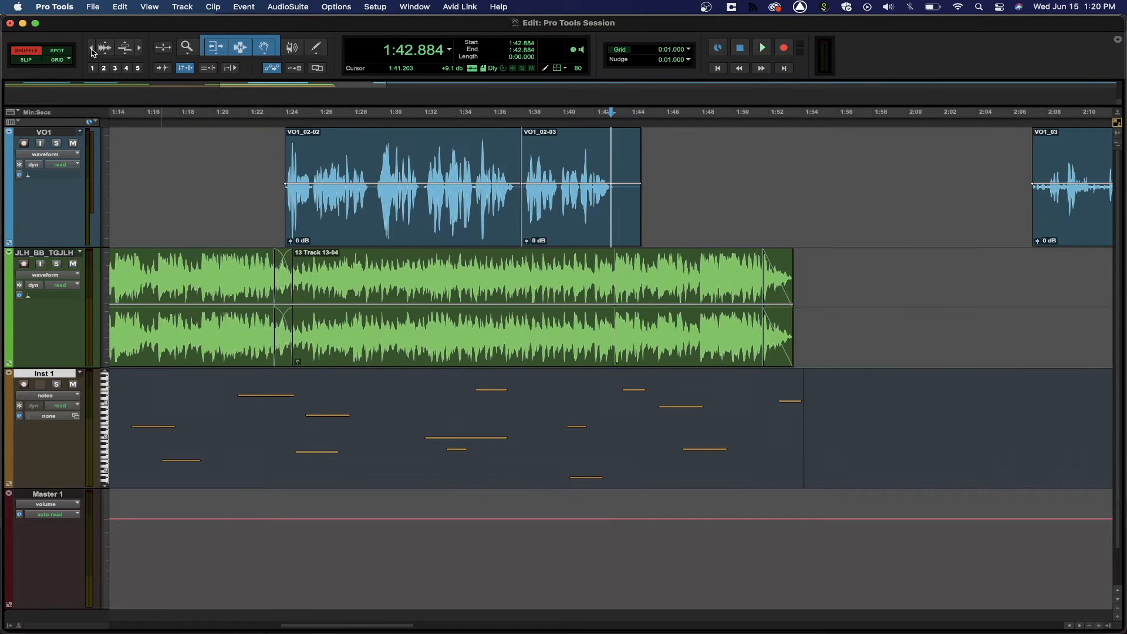
left_click(91, 48)
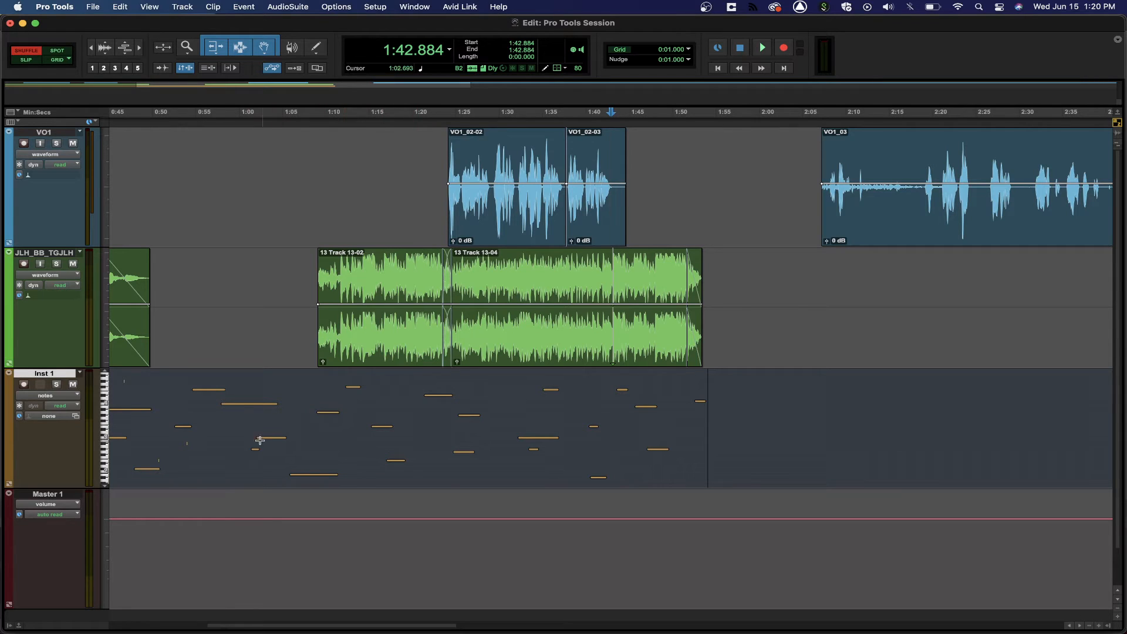
Enlarge the MIDI notes vertically on the Inst 1 track by two levels and shrink them back by two.
left_click(126, 46)
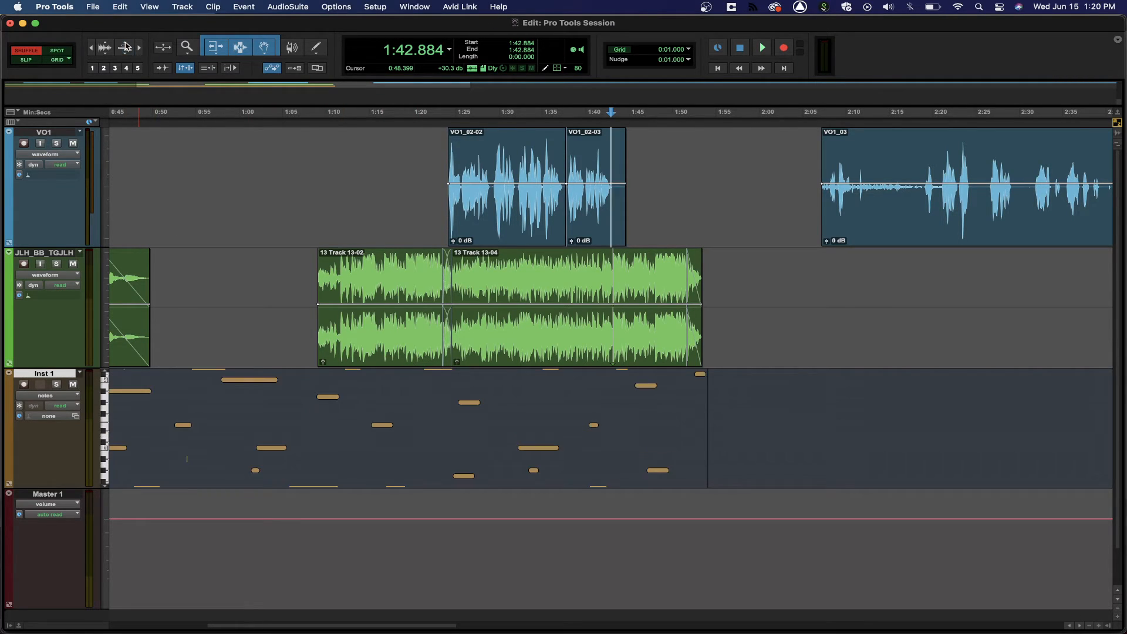
left_click(126, 46)
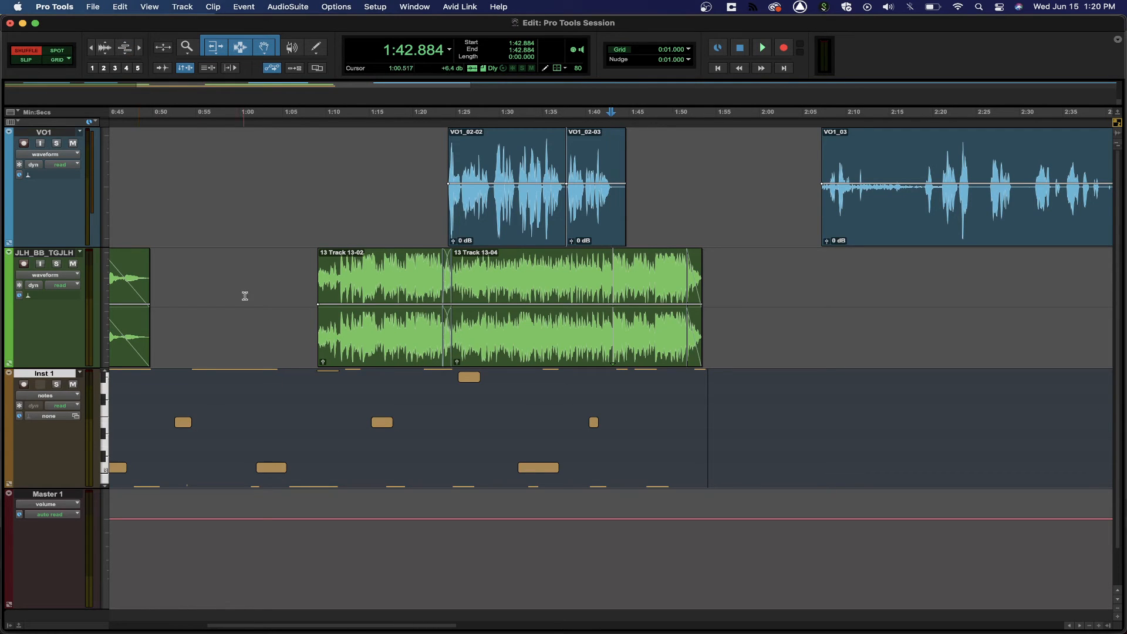
scroll(286, 428, "down", 2)
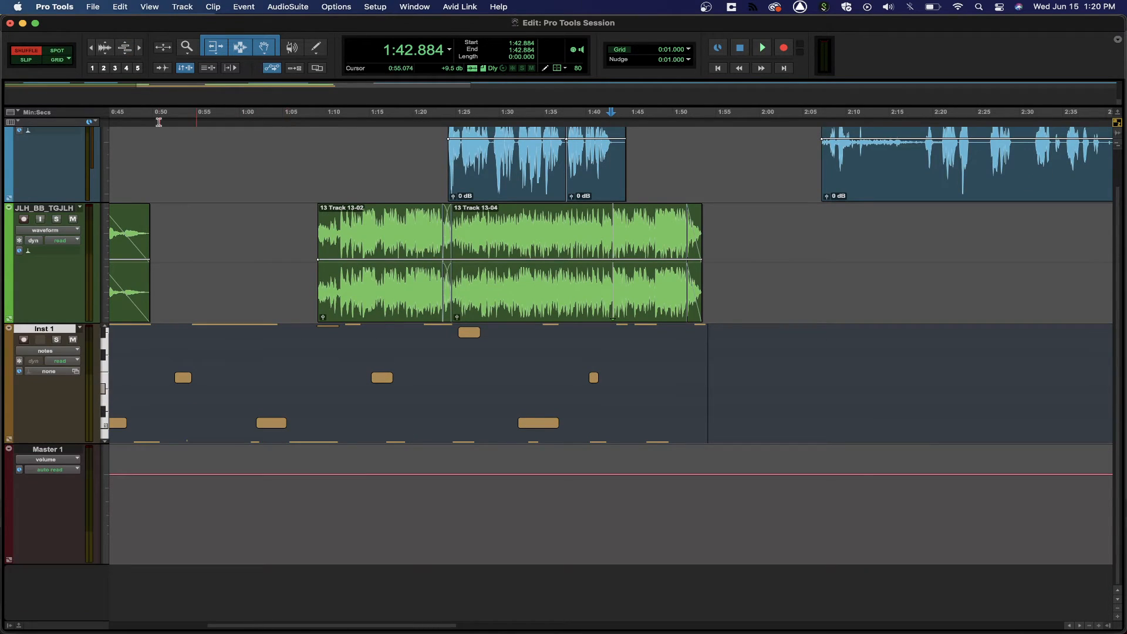
left_click(127, 56)
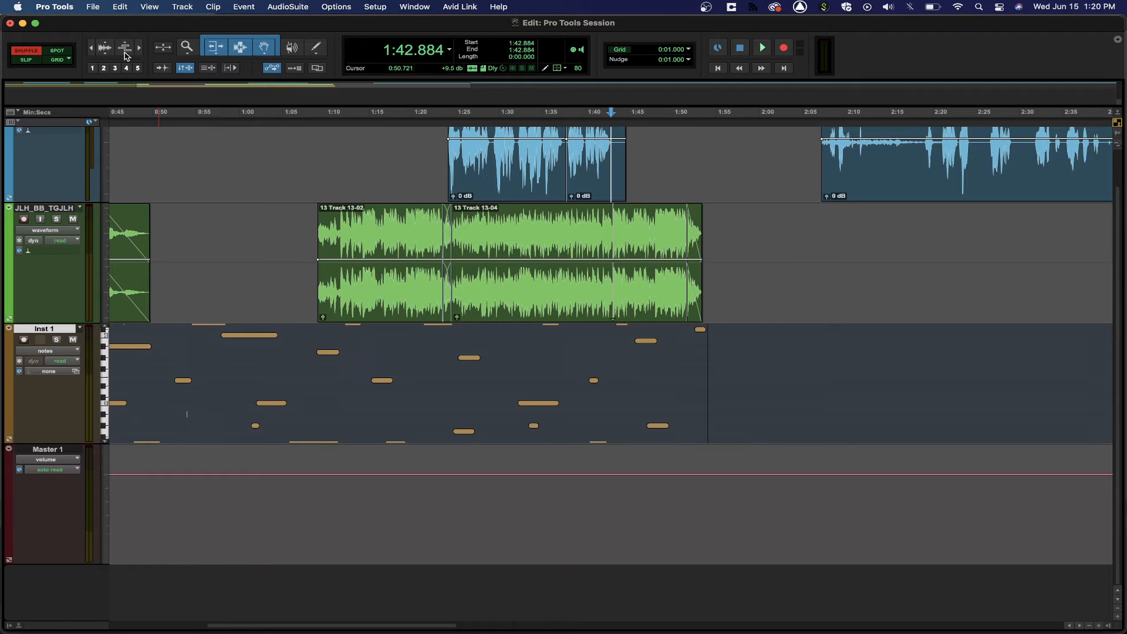
left_click(127, 57)
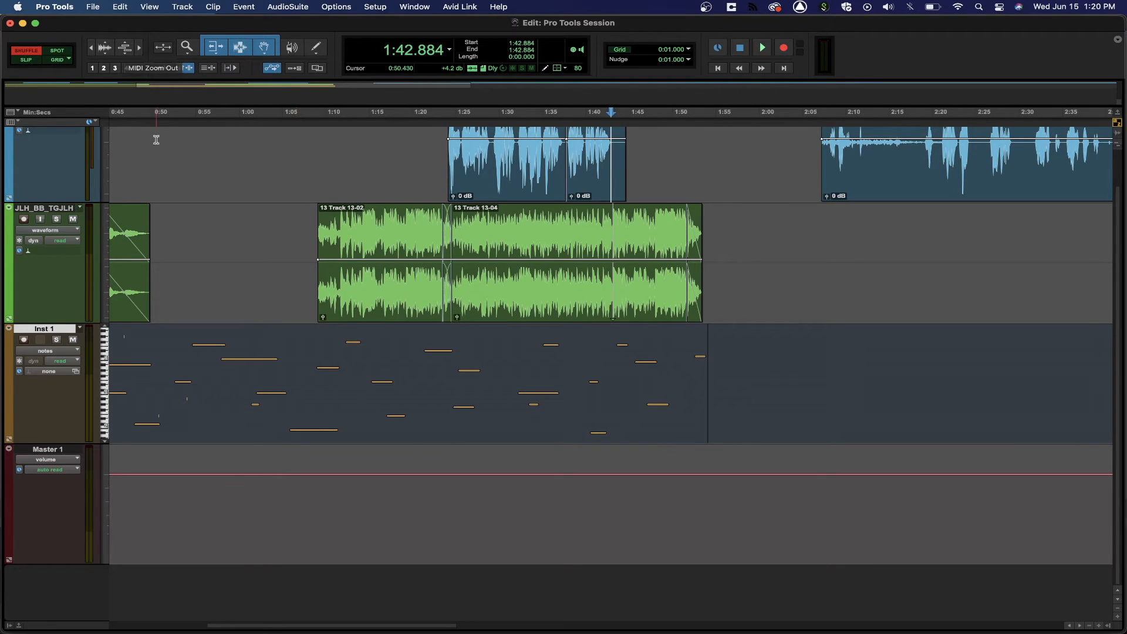
Recall zoom presets 2 through 5 in turn, and step back down through the presets to preset 1.
left_click(104, 69)
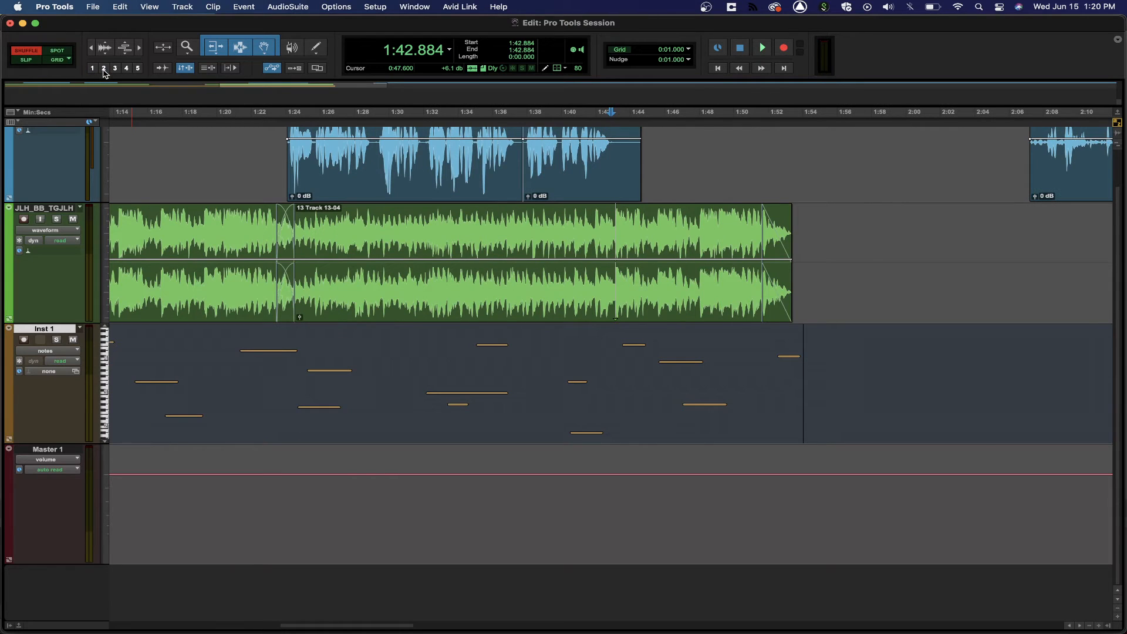
left_click(115, 69)
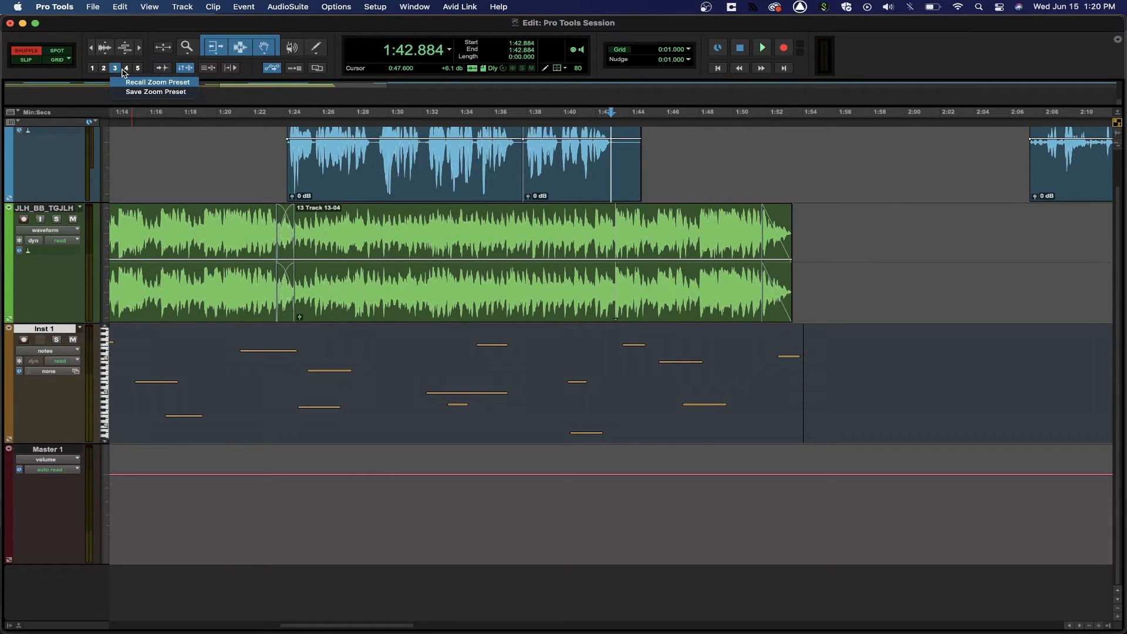
left_click(116, 69)
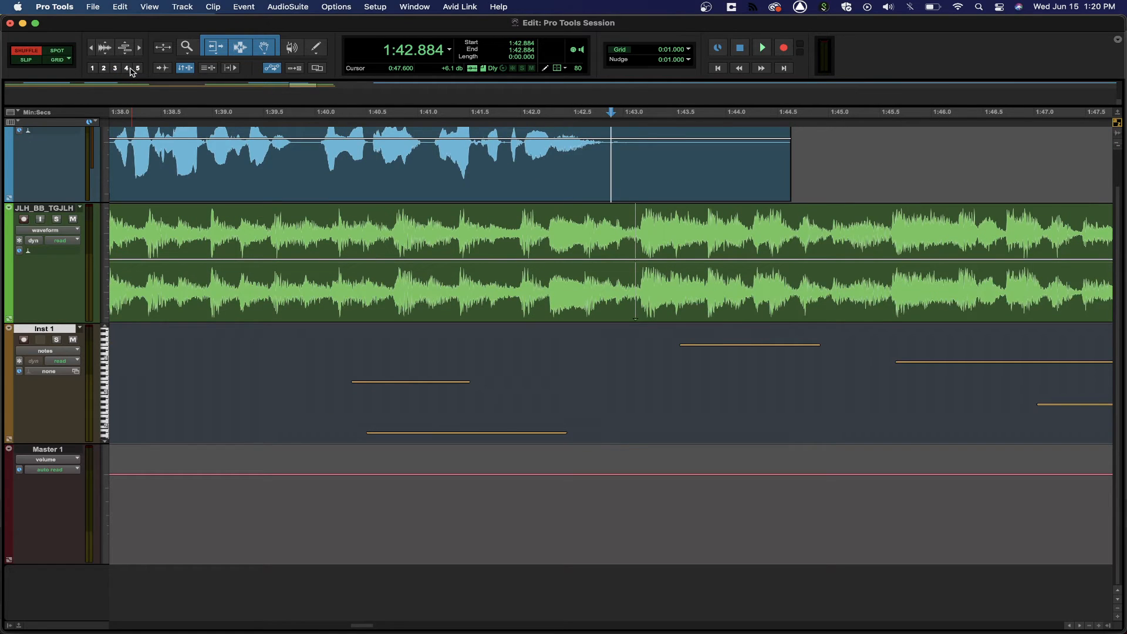
left_click(127, 68)
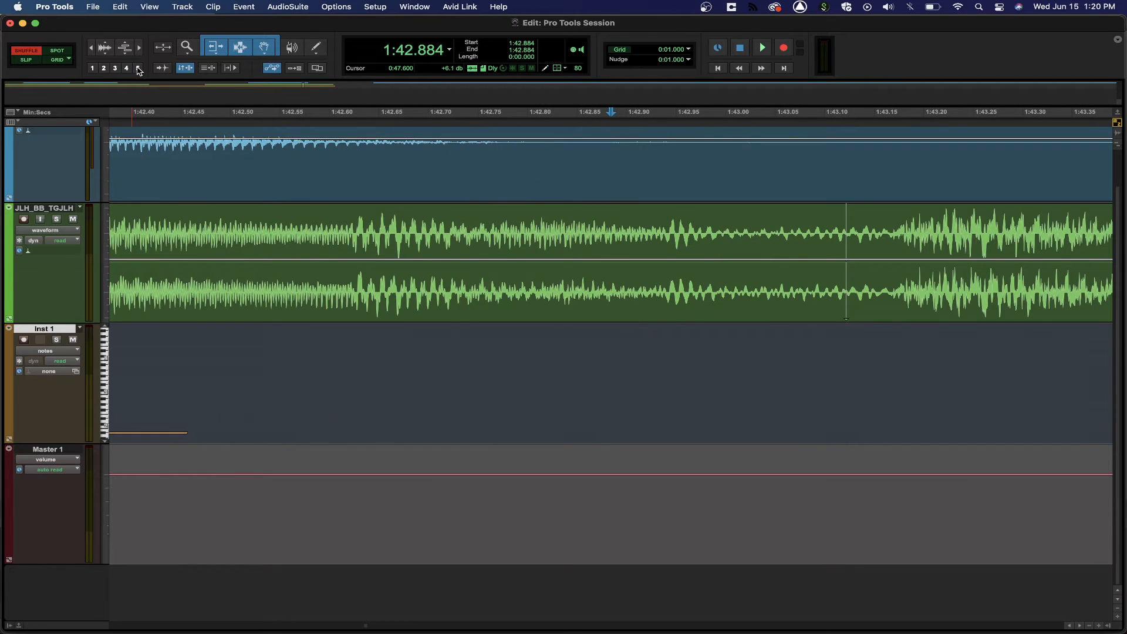
left_click(138, 69)
left_click(126, 68)
left_click(116, 69)
left_click(104, 69)
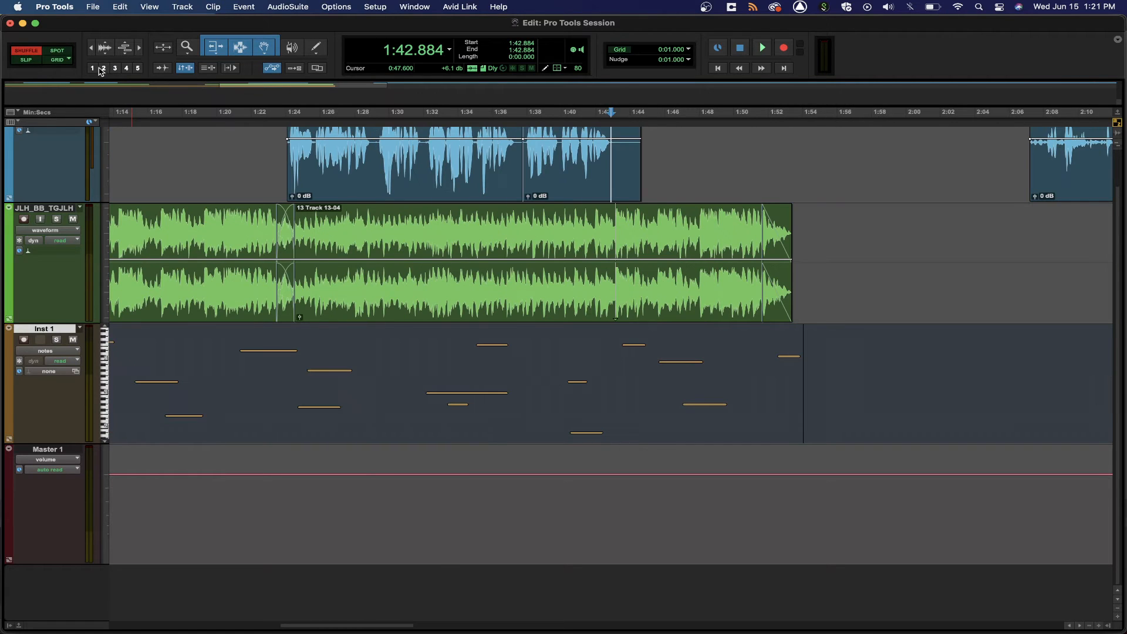
left_click(93, 69)
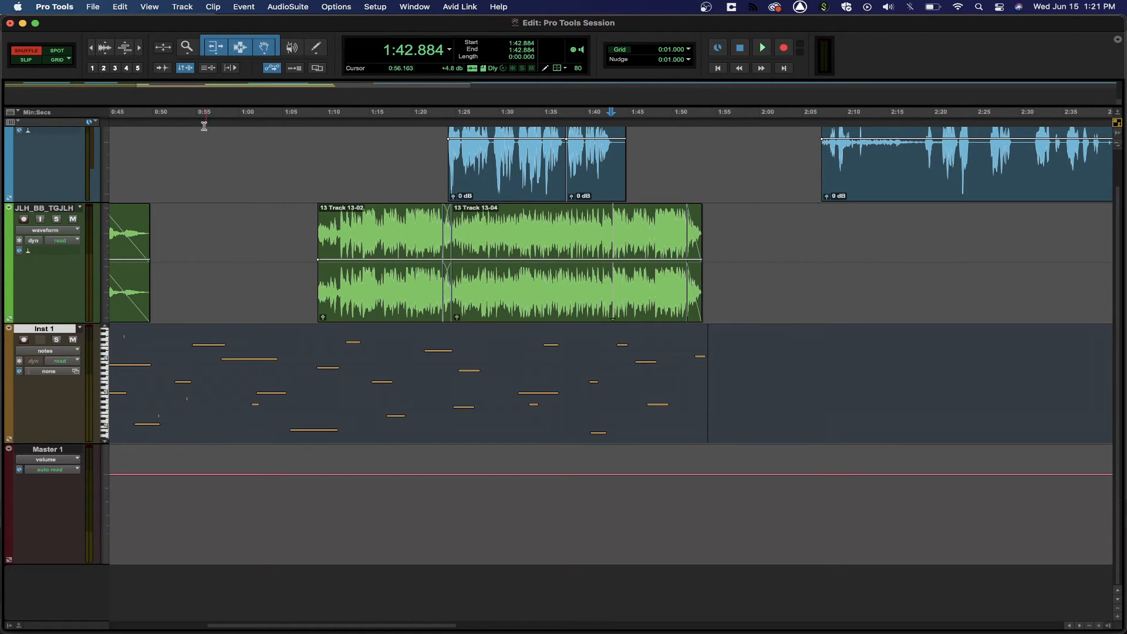
Zoom in on the 13 Track 13-02 and 13 Track 13-04 clips with the Zoomer tool, and return to the Smart Tool.
left_click(187, 48)
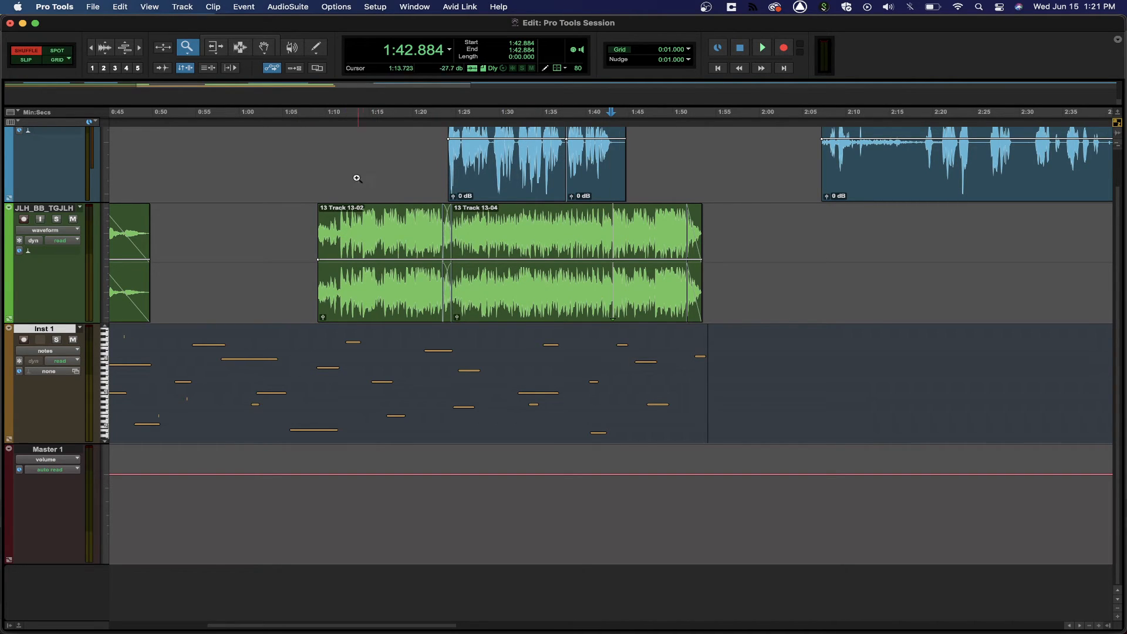
left_click_drag(314, 143, 713, 295)
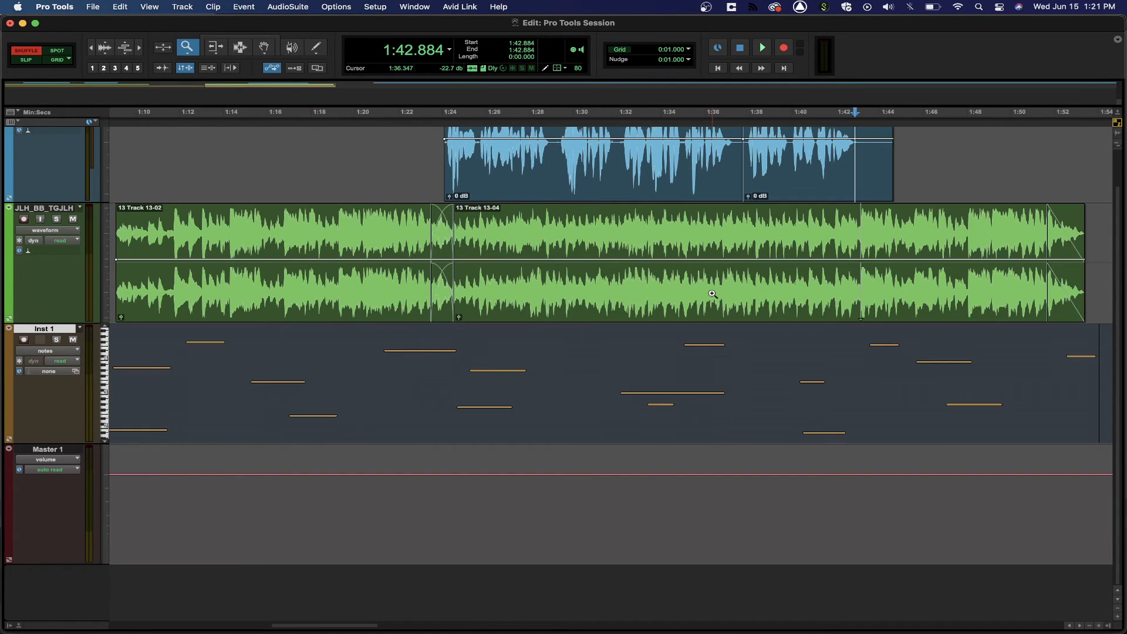
scroll(606, 170, "up", 2)
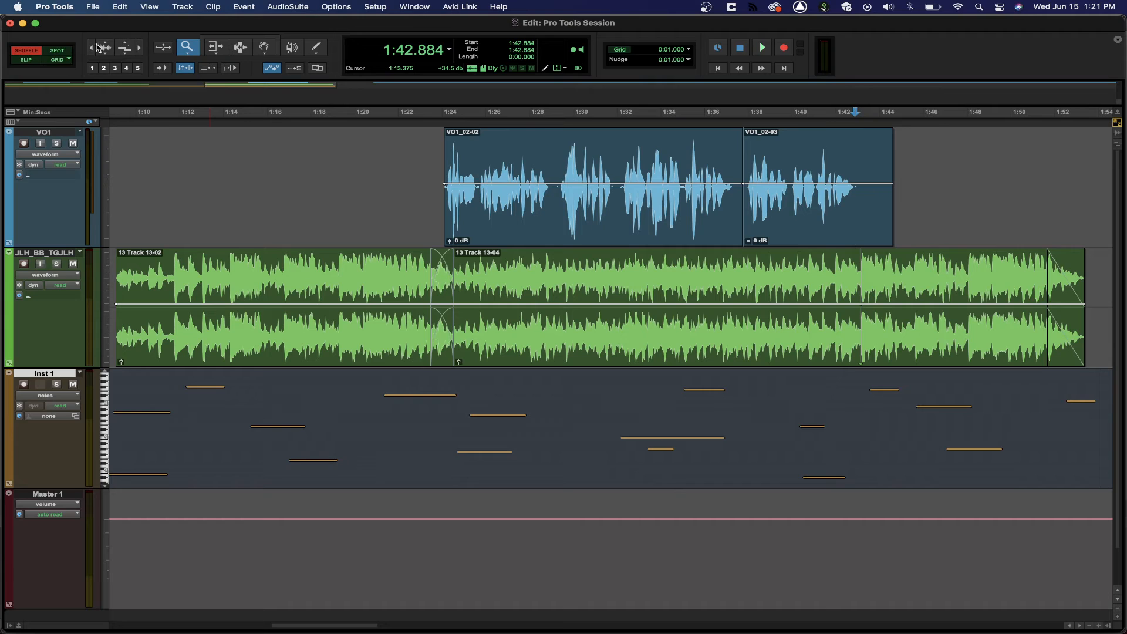
left_click(224, 42)
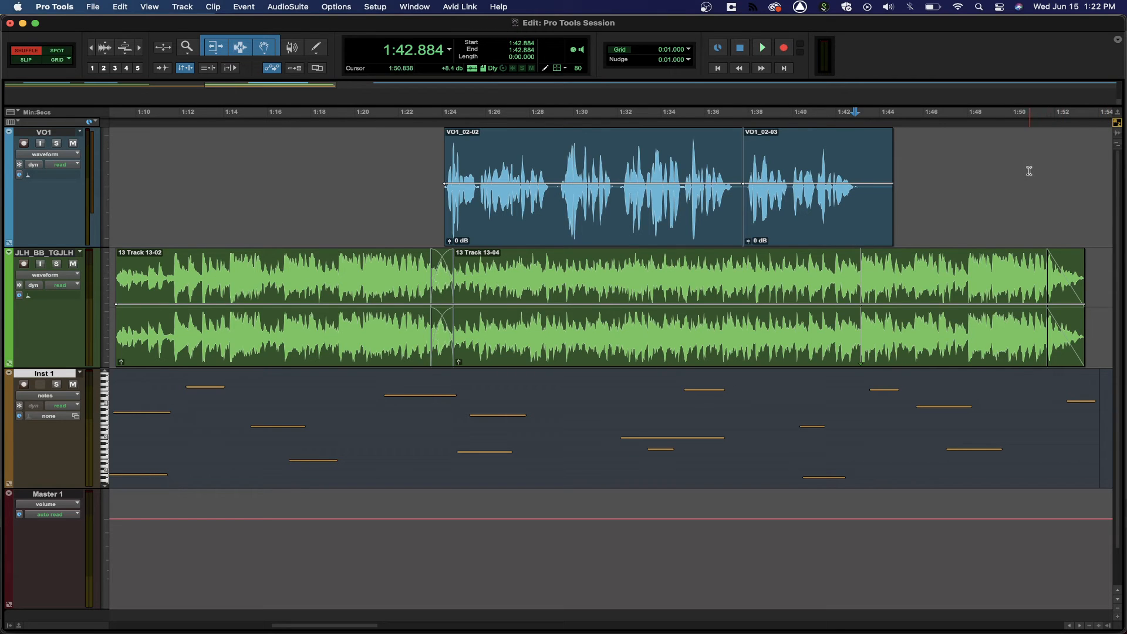
Place the edit cursor at about 1:32 in the VO1_02-02 clip, and zoom in three levels horizontally and back out three.
left_click(621, 155)
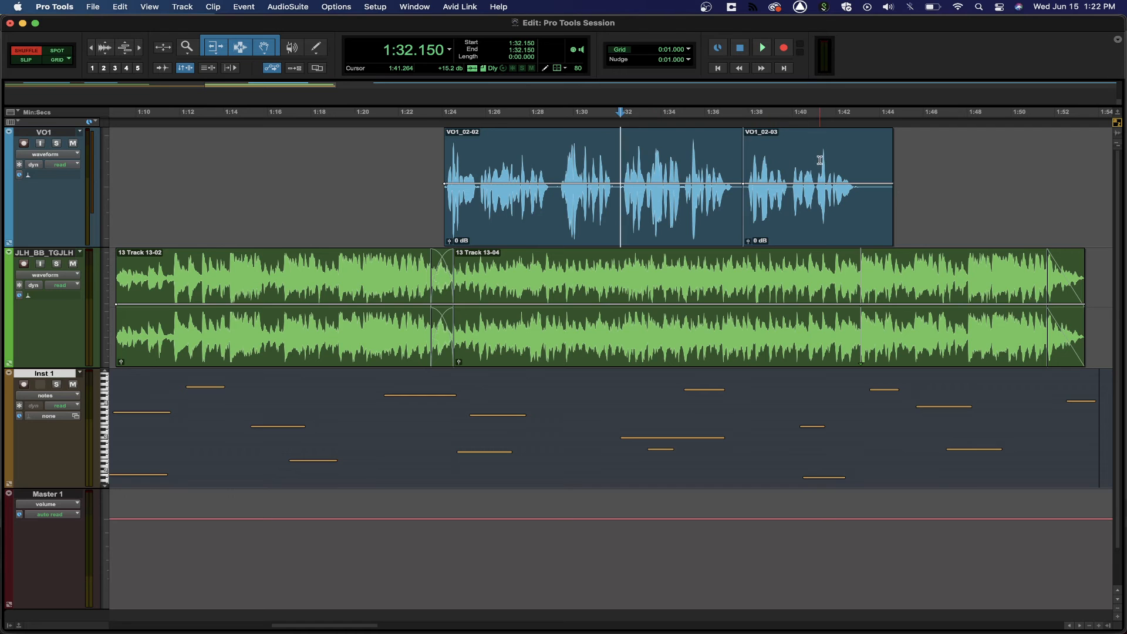
key("super+bracketright")
key("super+bracketright")
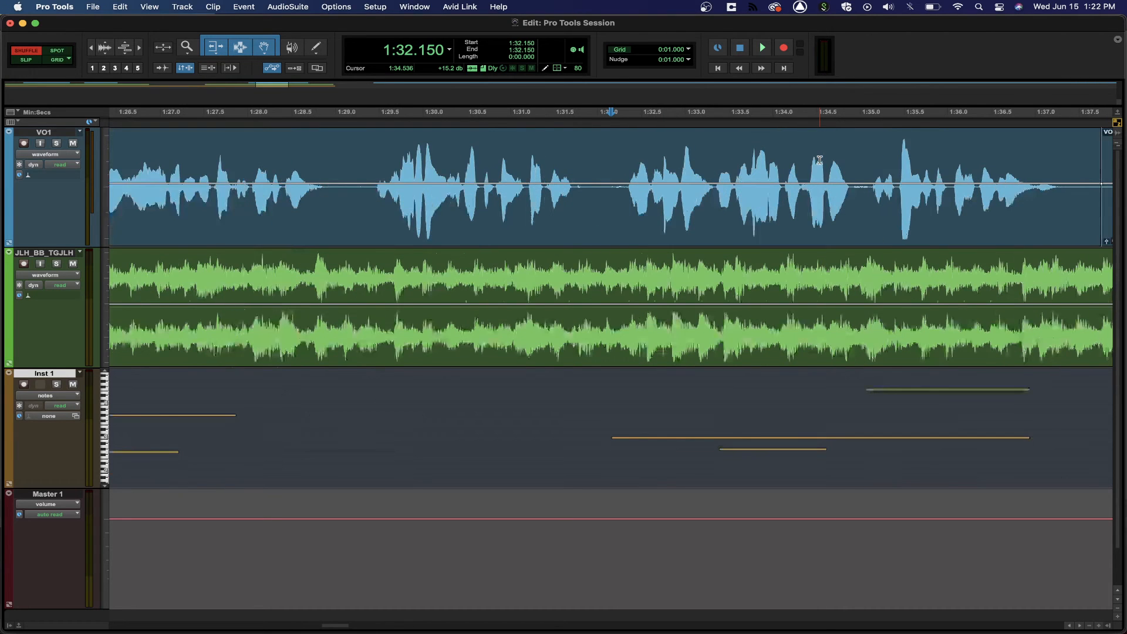
key("super+bracketright")
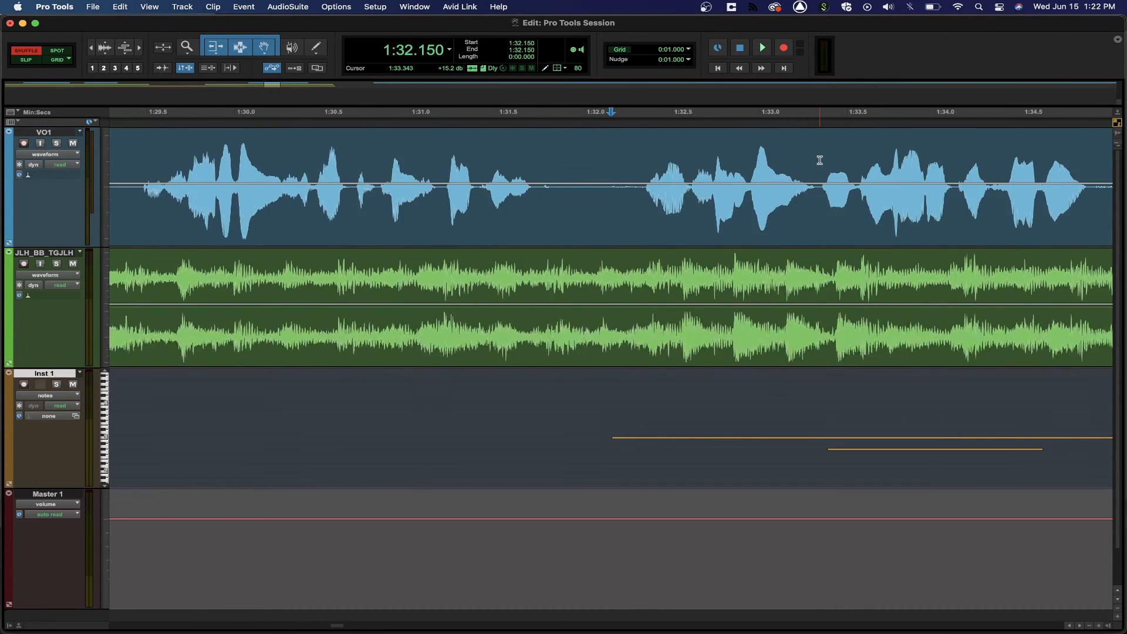
key("super+bracketleft")
key("super+bracketleft")
key("super+bracketleft")
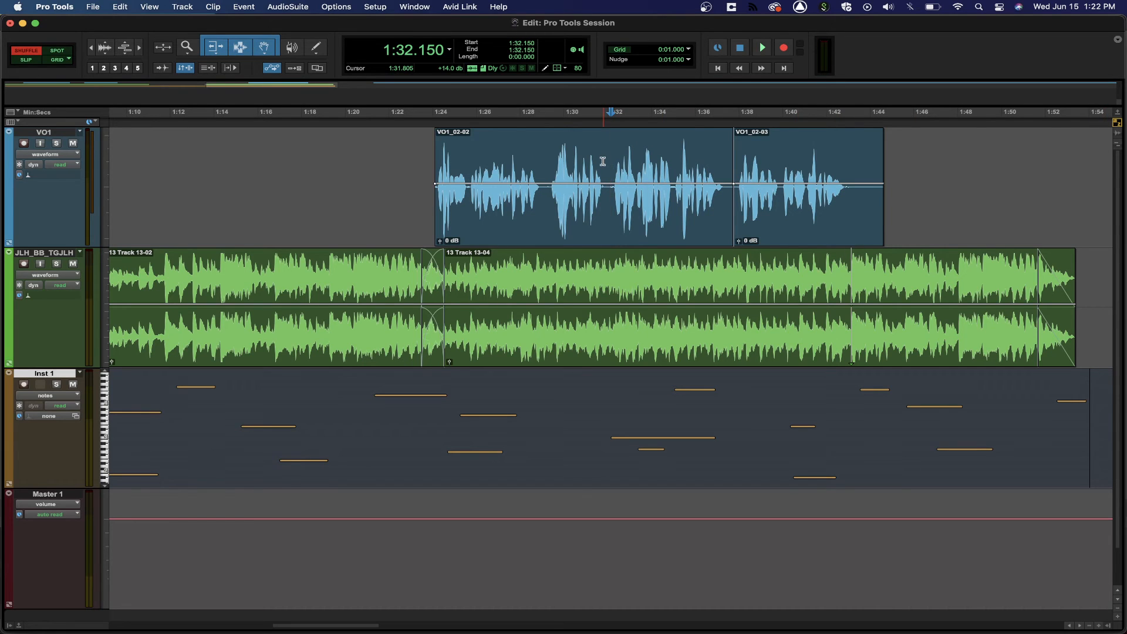
Move the edit cursor to about 1:25.7, near the start of VO1_02-02, and zoom in three levels horizontally and back out three.
left_click(471, 157)
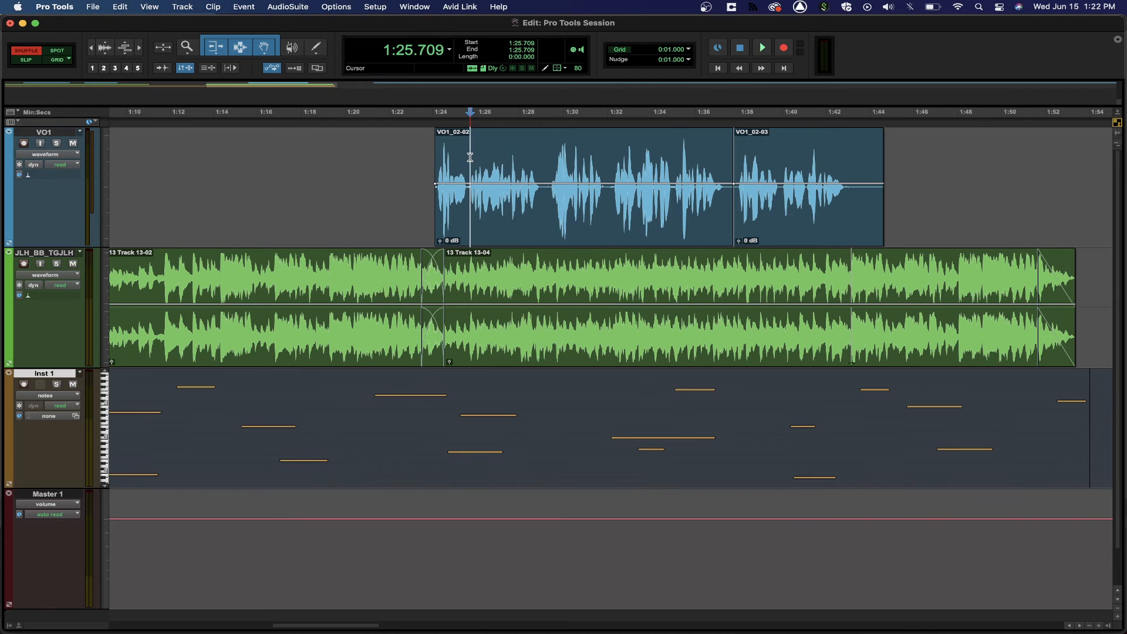
key("super+bracketright")
key("super+bracketright")
key("super+bracketright")
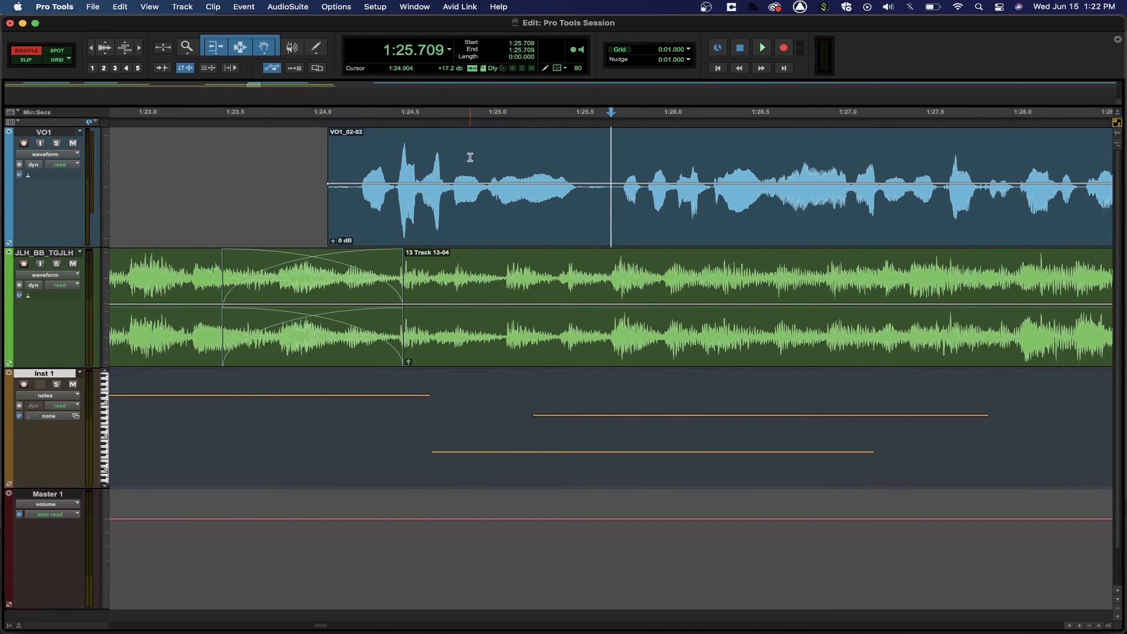
key("super+bracketleft")
key("super+bracketleft")
key("super+bracketleft")
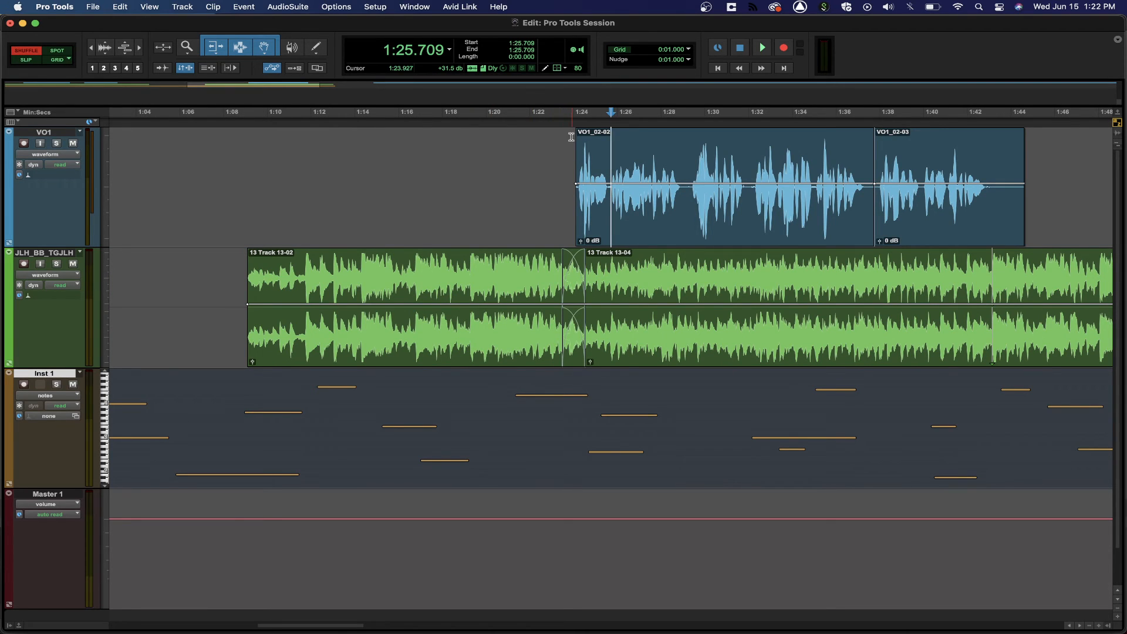
Select the VO1 track from about 1:23.9 to 1:43.2, zoom to fill the window with the selection, and zoom out to the whole session.
left_click_drag(571, 141, 994, 208)
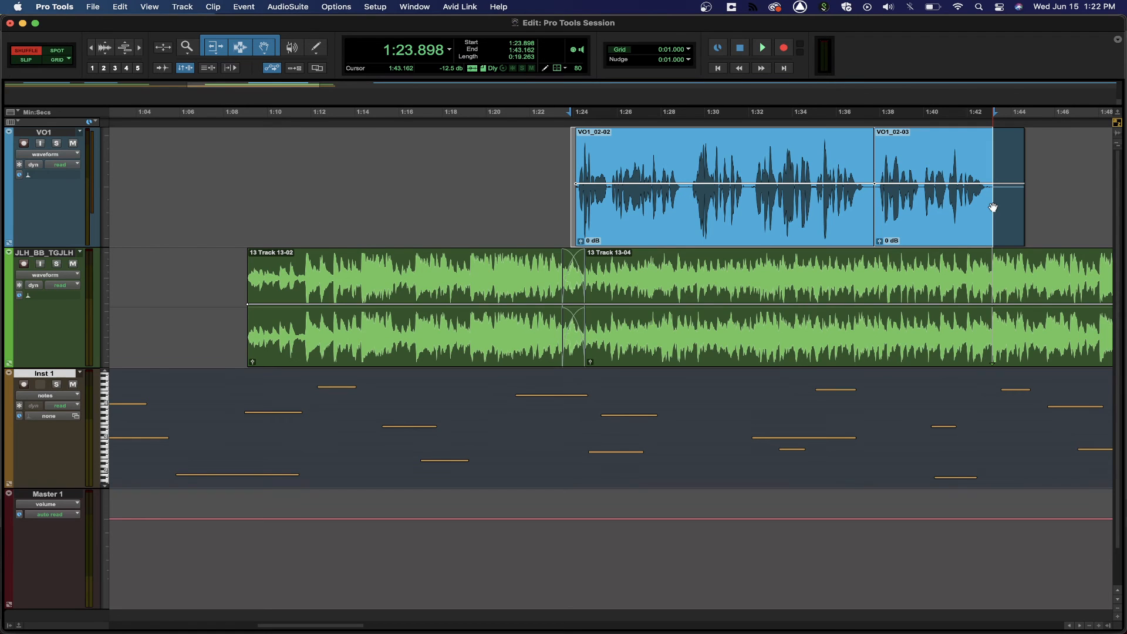
key("alt+f")
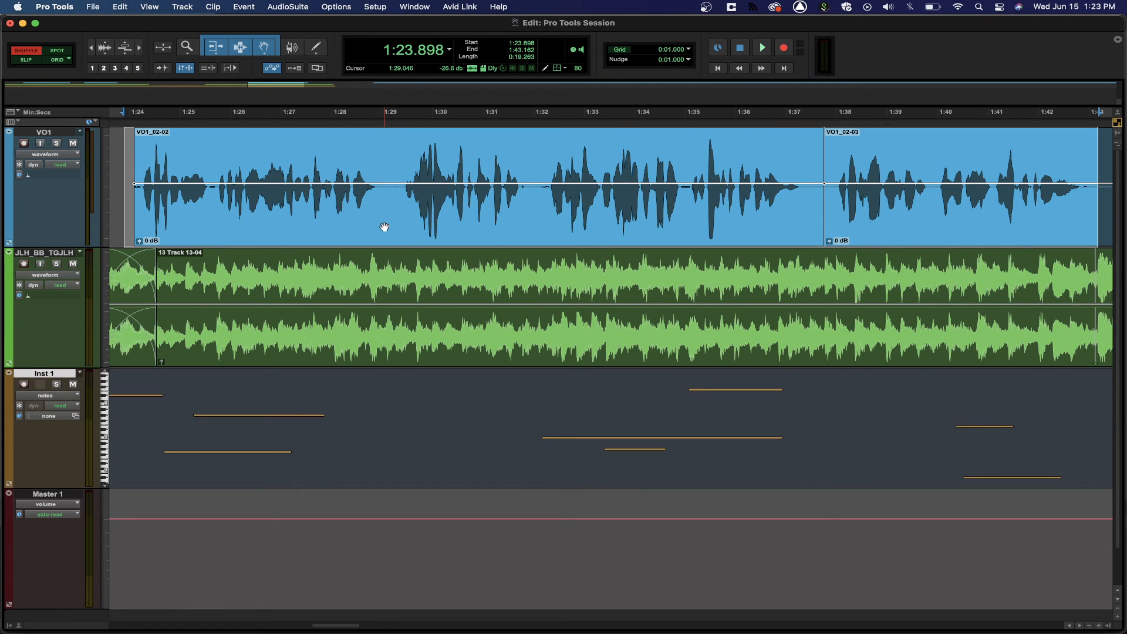
key("alt+a")
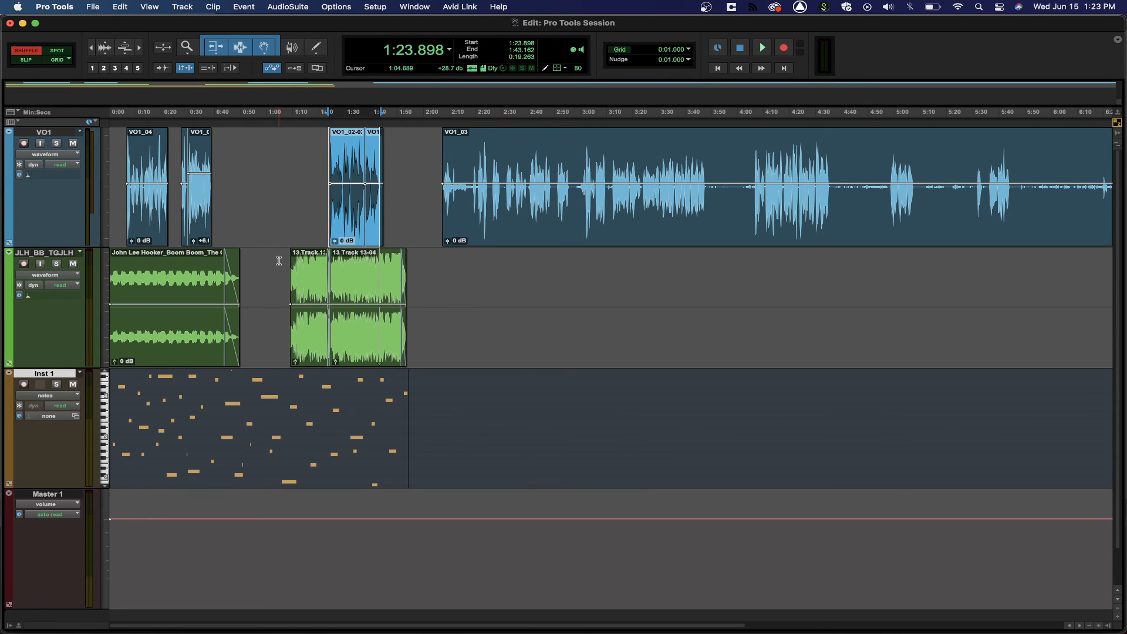
Select the music track from about 1:04.7 to 1:55.9 around the 13 Track clips, and zoom to the selection and back out.
left_click_drag(279, 261, 413, 290)
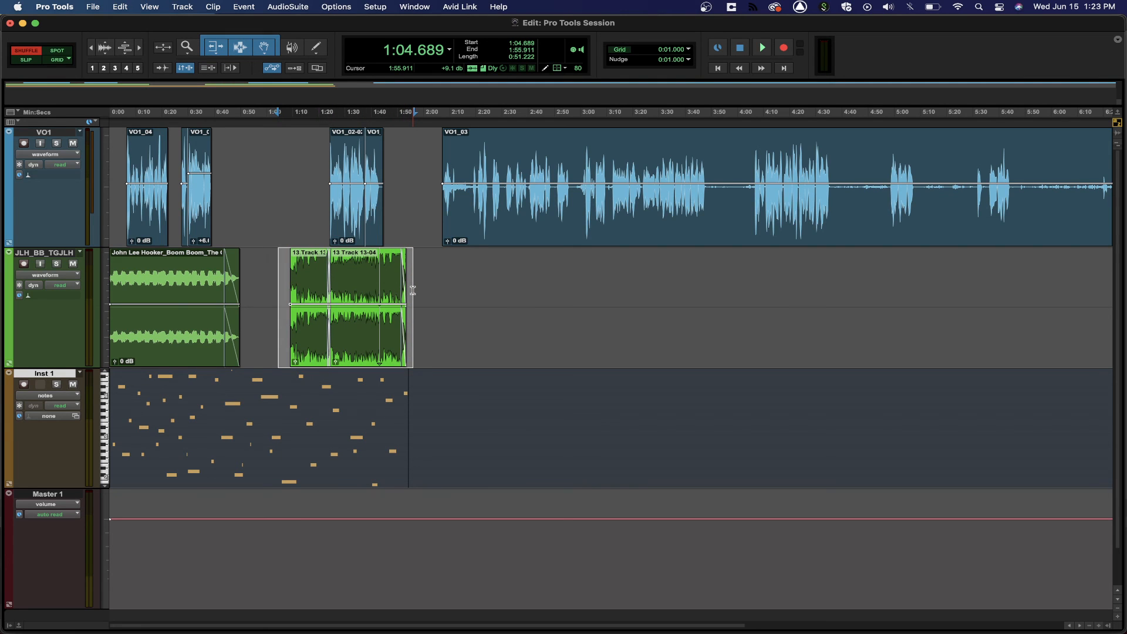
key("alt+f")
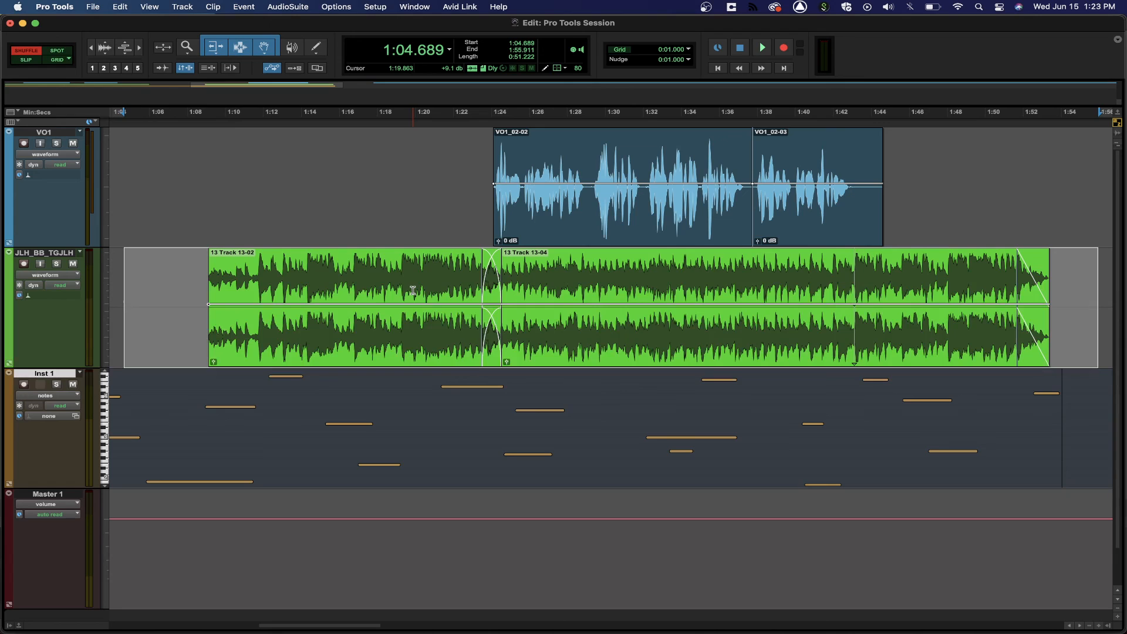
key("alt+f")
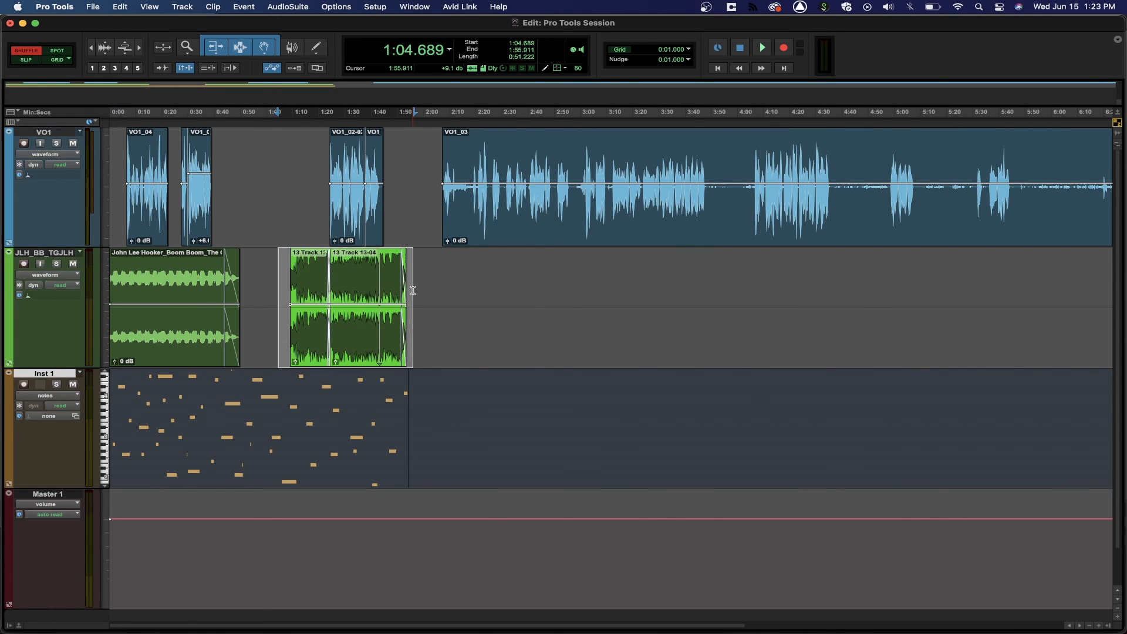